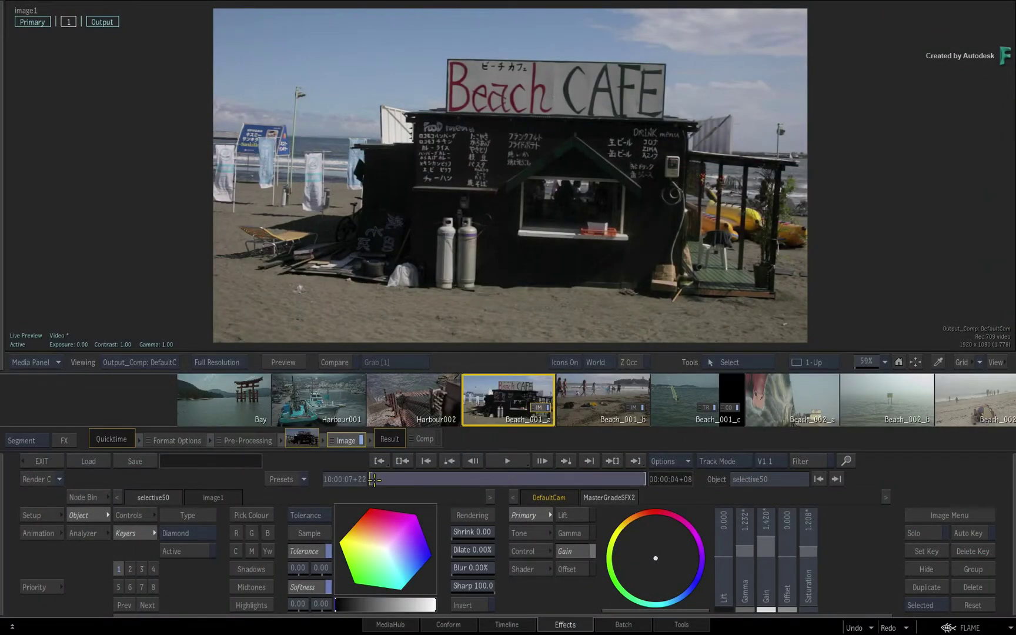
Step: Scrub through the frames of the Beach_001_a segment and look along the storyboard reel
click(597, 480)
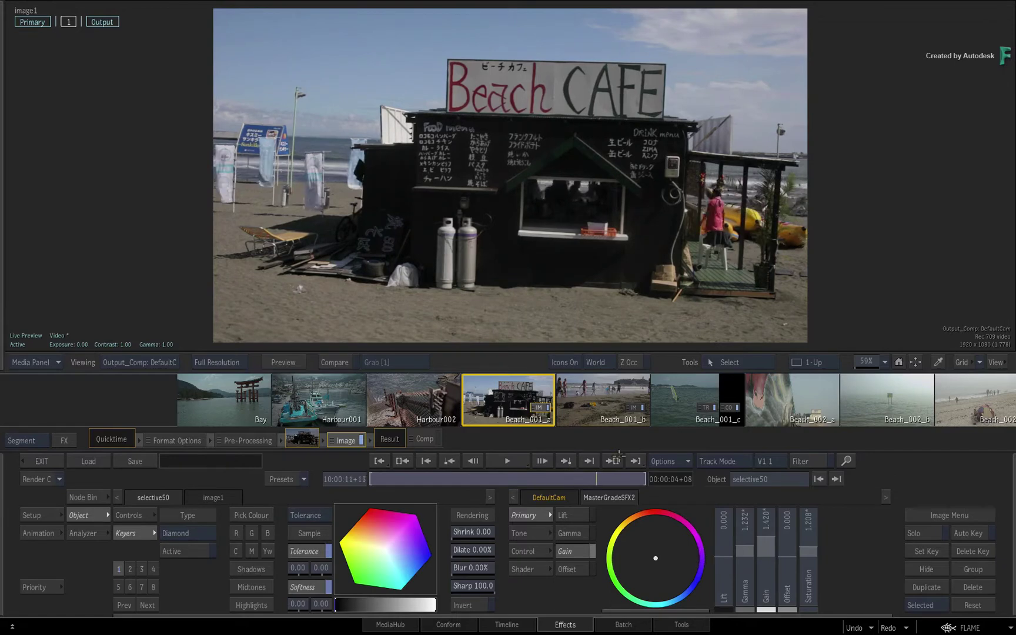
drag(548, 466, 372, 483)
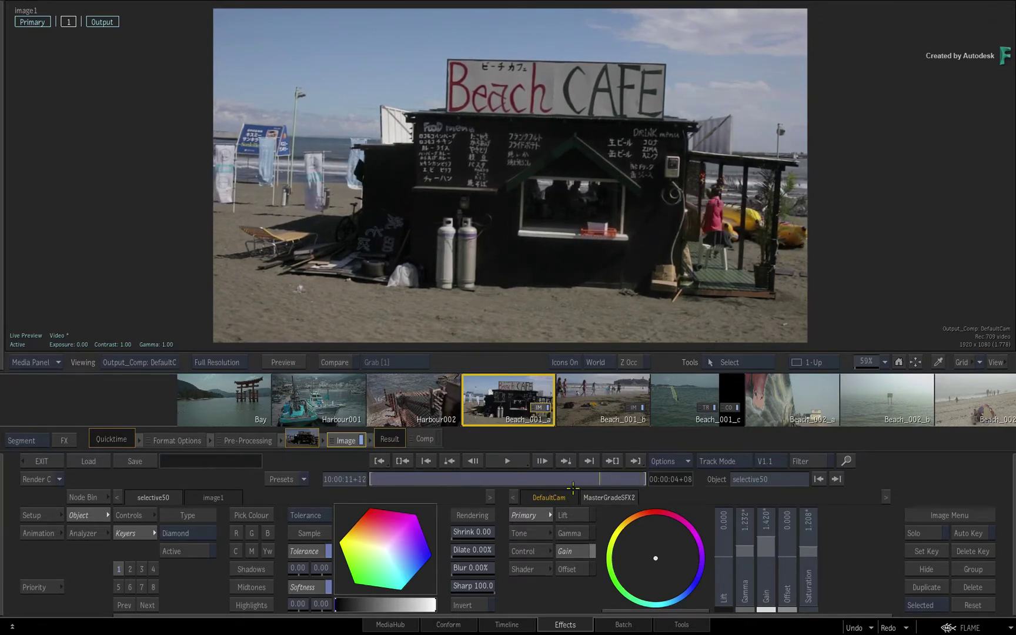
click(538, 477)
drag(523, 400, 451, 406)
drag(487, 476, 633, 474)
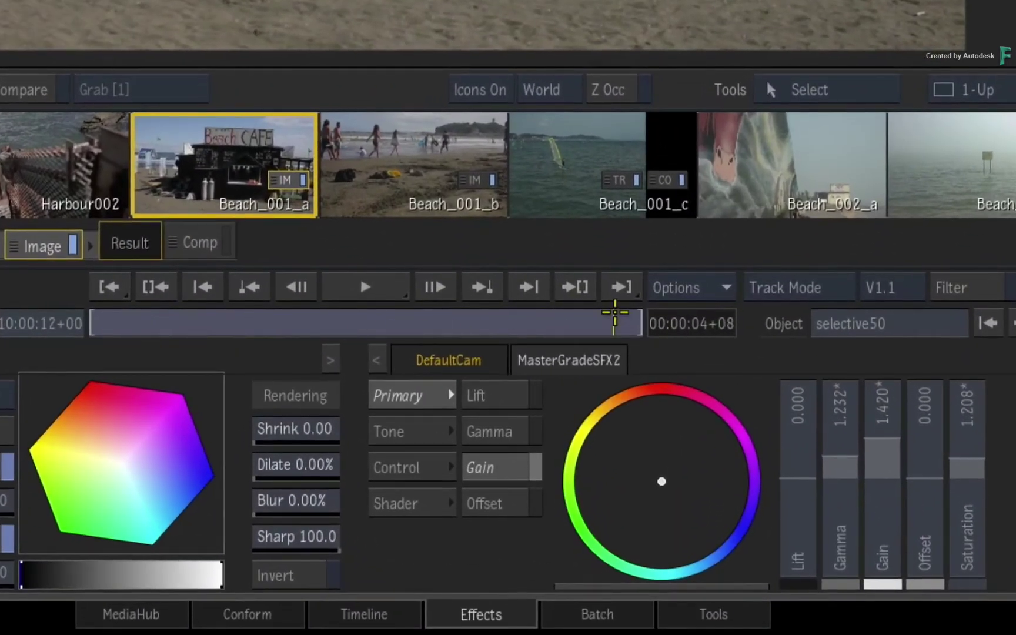
Step: Set the scrub bar to Timeline Range so that it covers the whole timeline
click(625, 324)
click(708, 286)
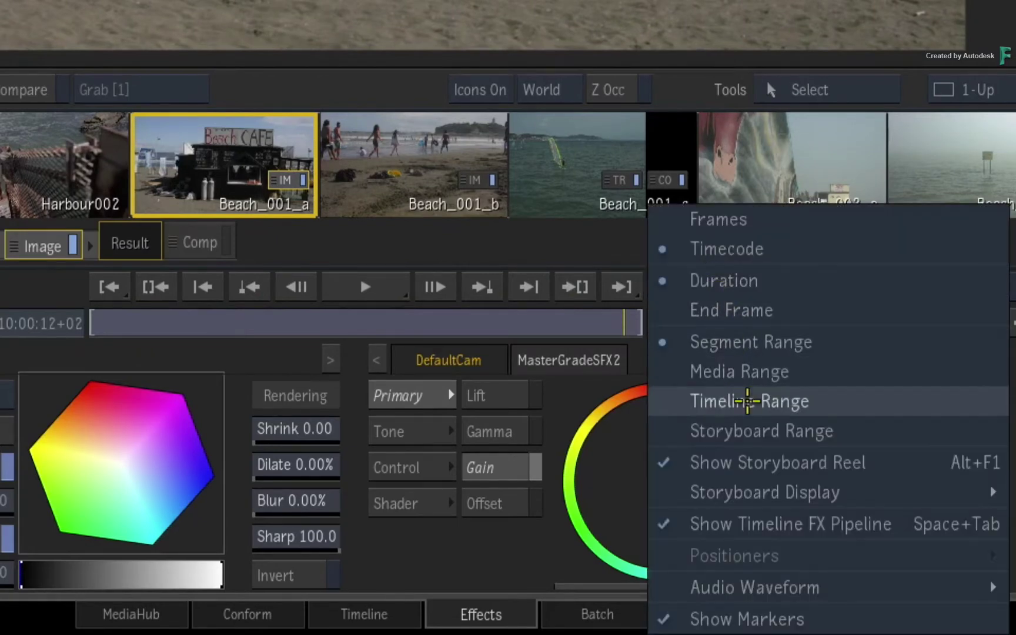
click(749, 401)
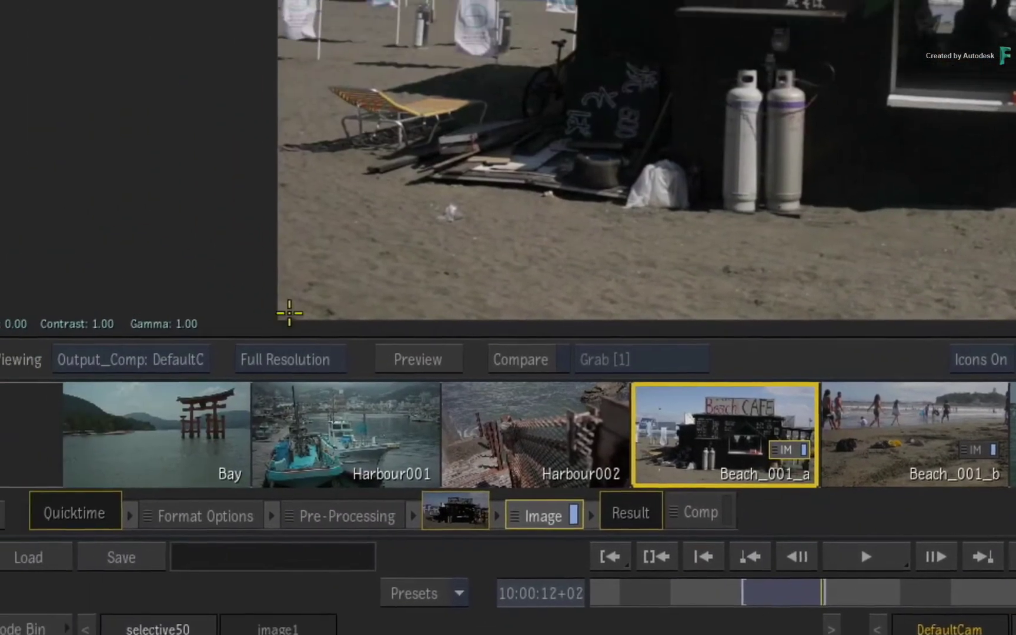
Step: Set the viewer to the Primary Track context and scrub through the timeline
click(131, 359)
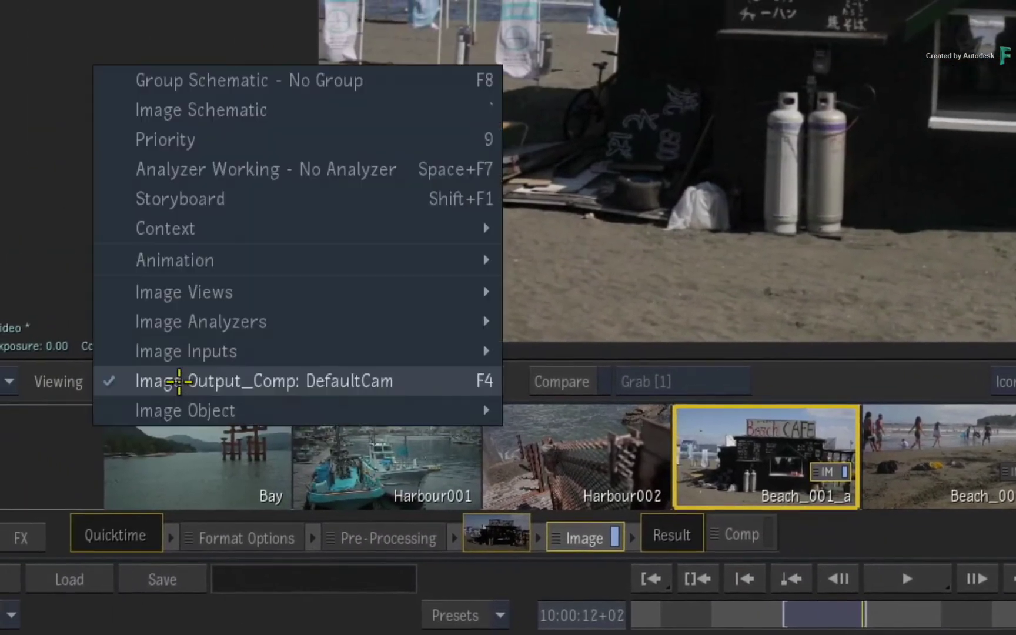
mouse_move(266, 212)
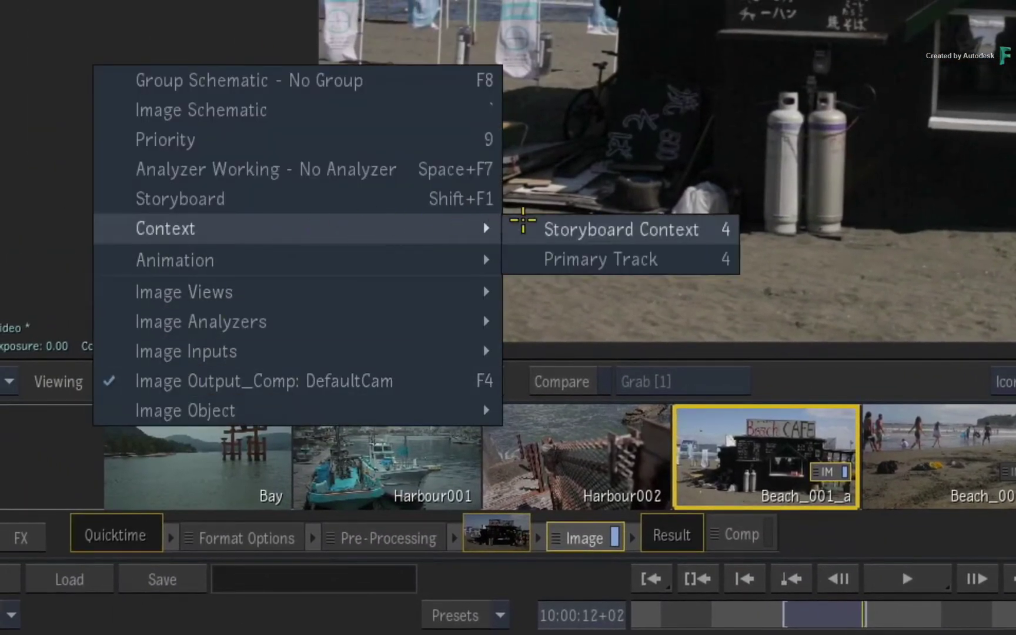
click(549, 256)
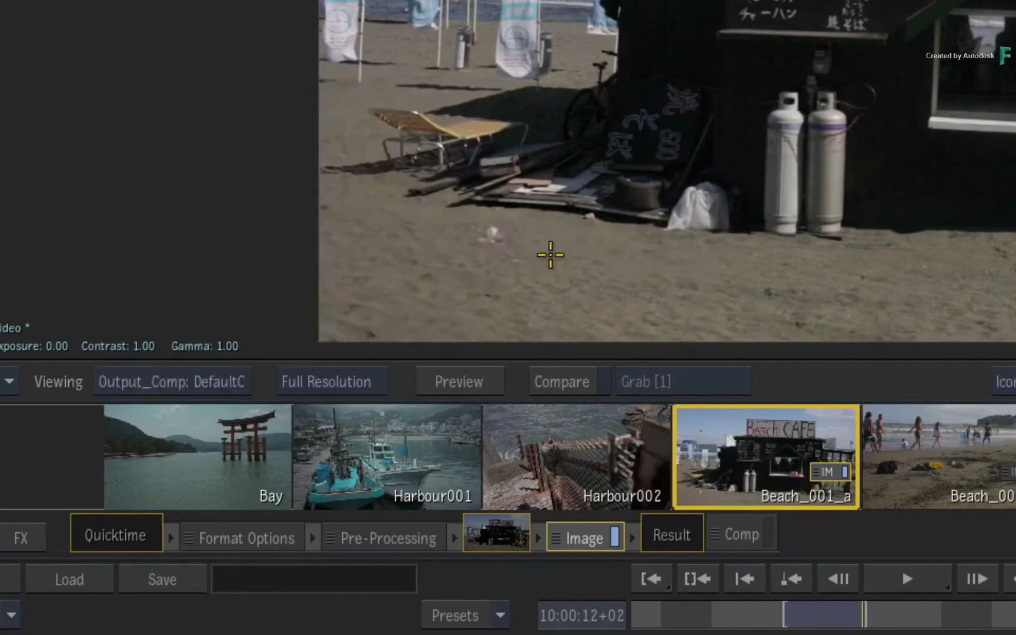
drag(490, 477, 510, 467)
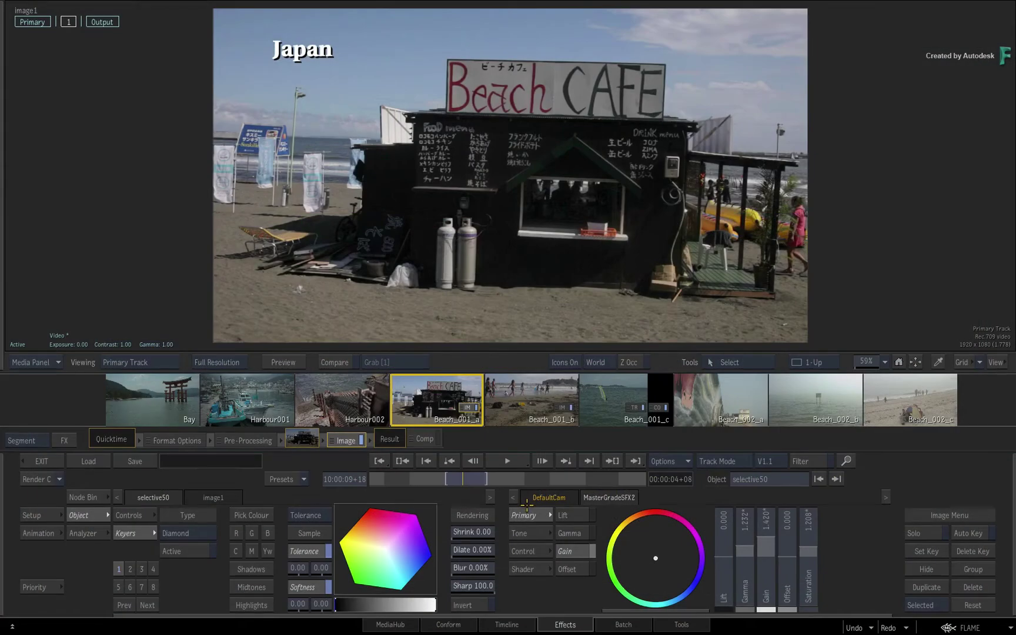
Step: Visit the Beach_002_a segment through the storyboard, return to Beach_001_a and scrub through it
click(621, 397)
click(624, 403)
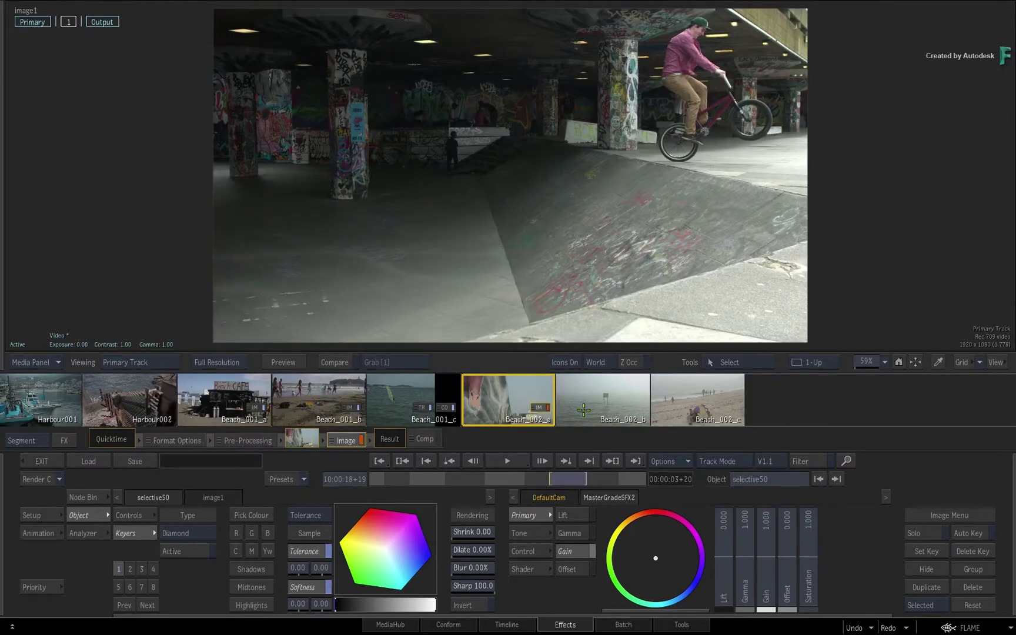
click(258, 415)
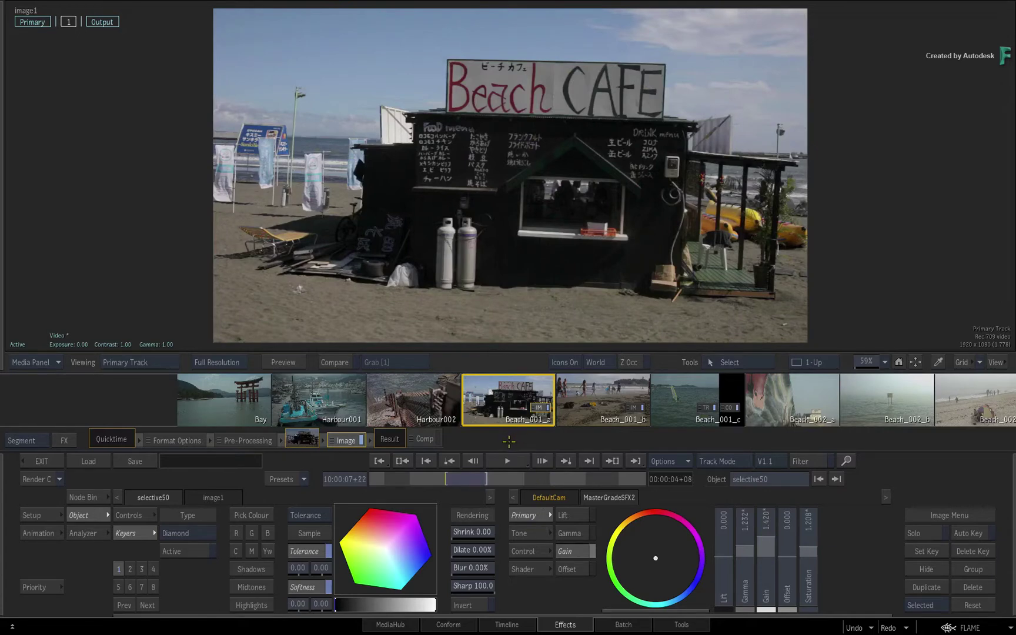
drag(449, 476, 495, 463)
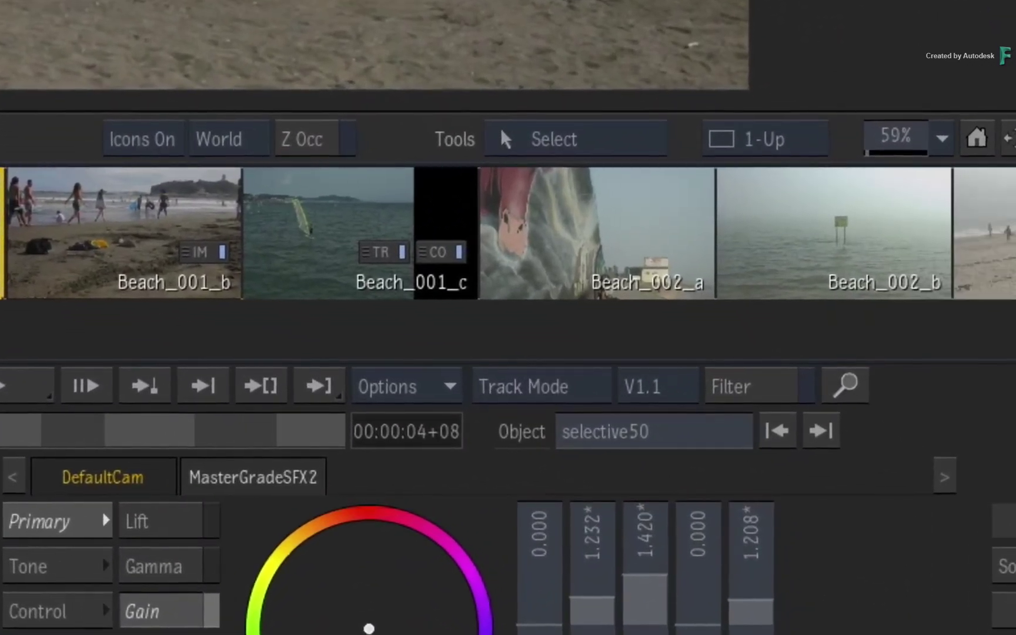
Step: Show track V1.2 in the storyboard and look through its segments
drag(523, 299, 402, 299)
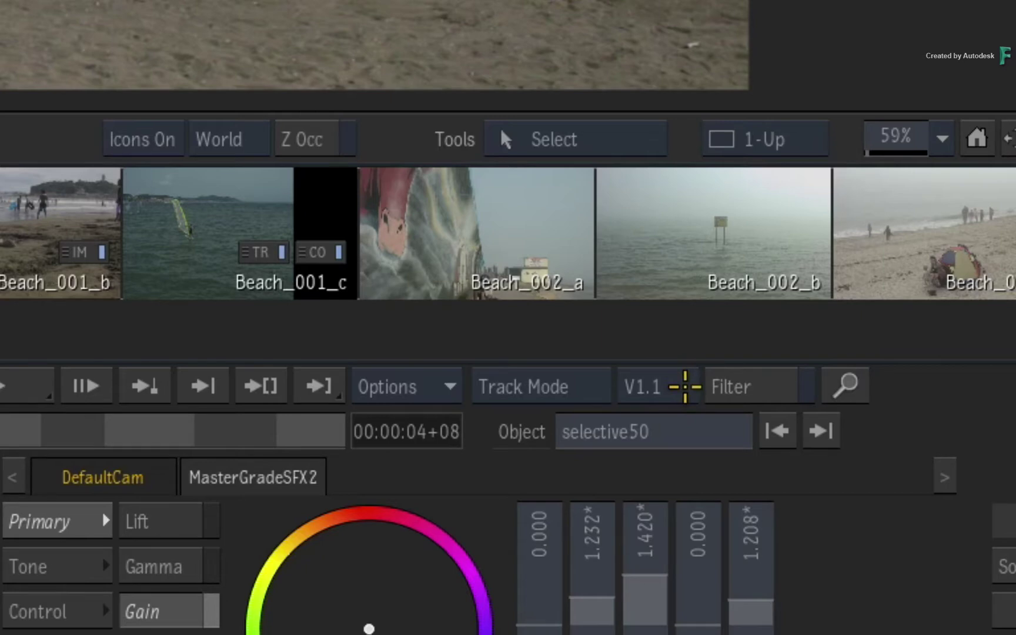
click(684, 387)
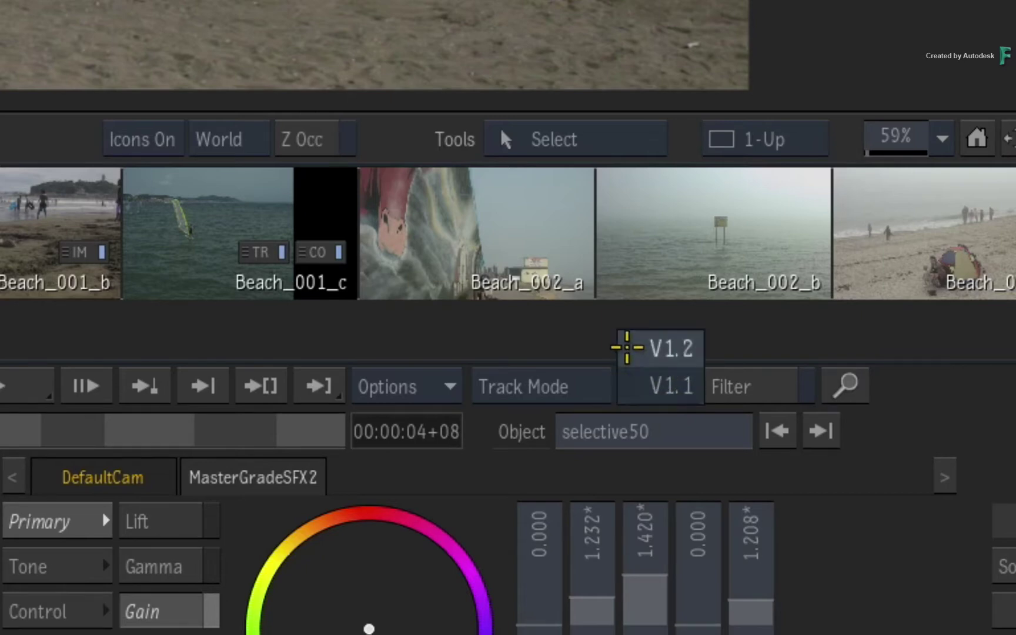
click(627, 349)
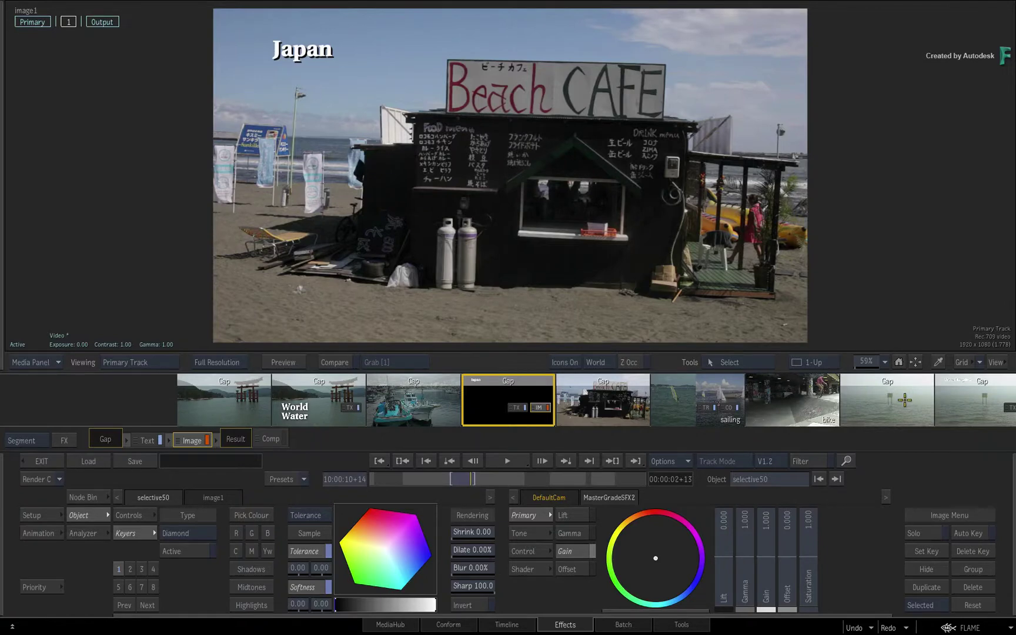
drag(905, 400, 783, 400)
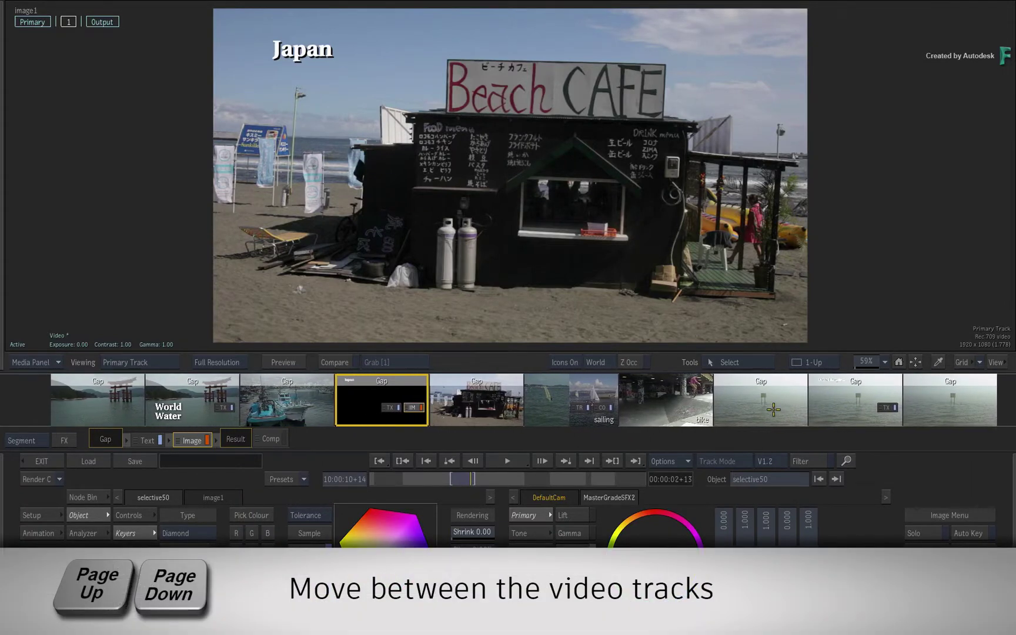
Step: Switch the storyboard back and forth between tracks V1.1 and V1.2, ending on V1.1
key(Page_Down)
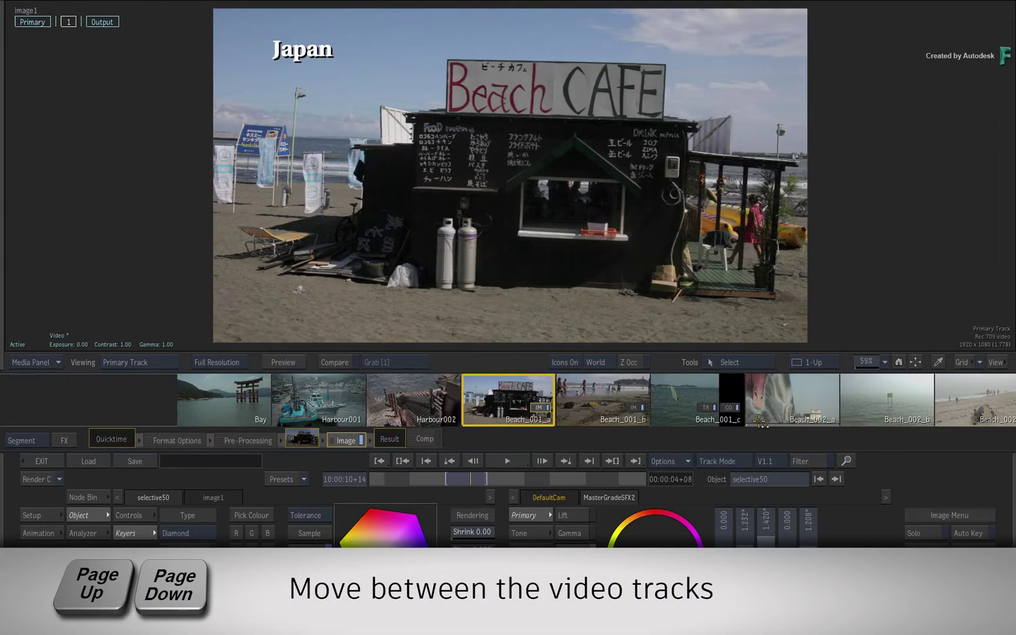
key(Page_Up)
key(Page_Down)
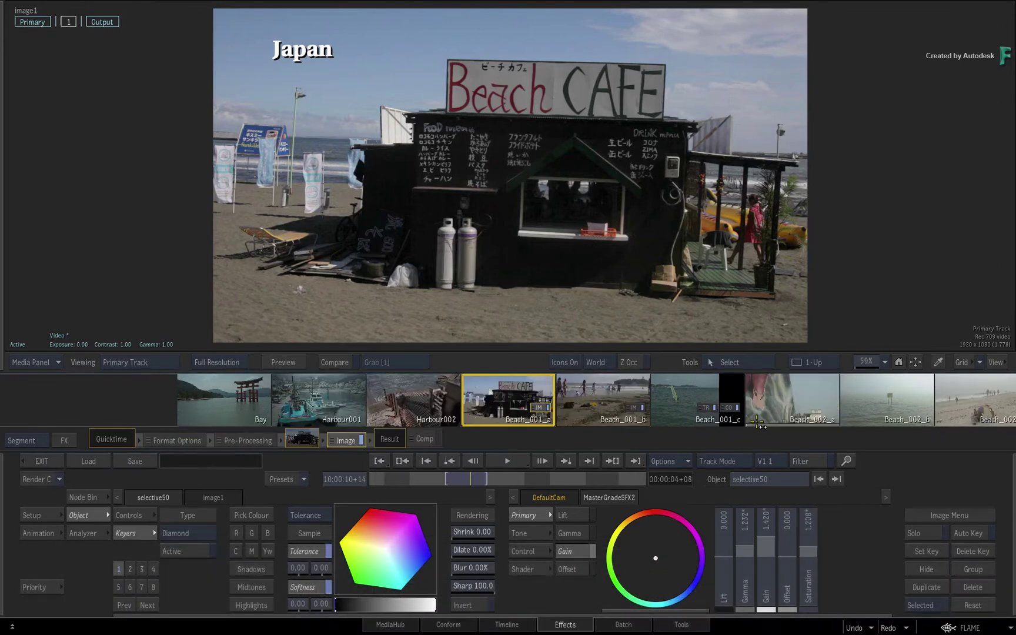
Step: Look along the V1.1 storyboard and check which video tracks are available for it
drag(617, 394, 504, 388)
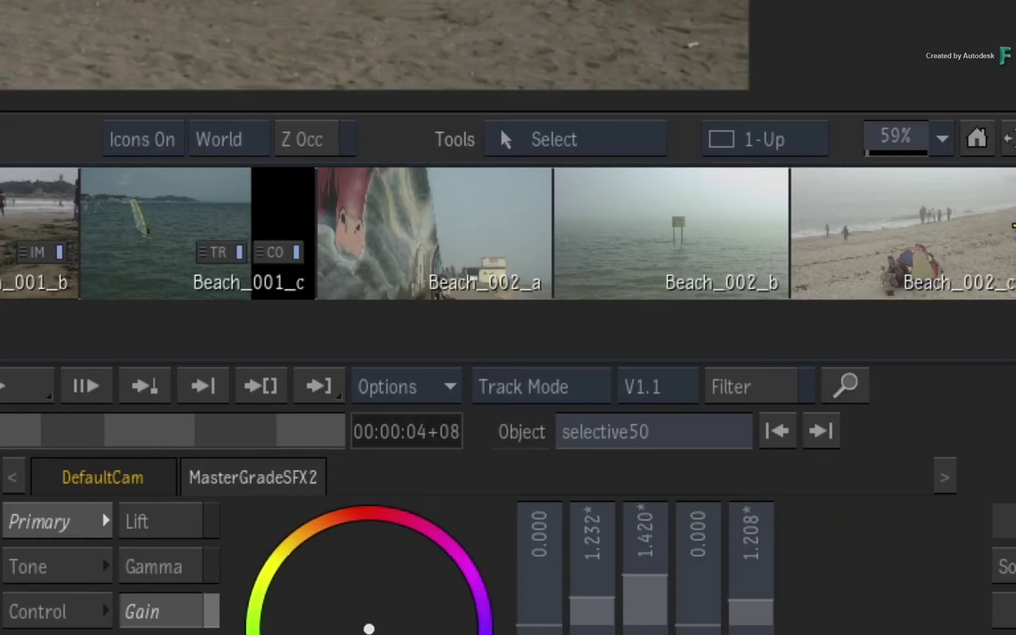
click(640, 386)
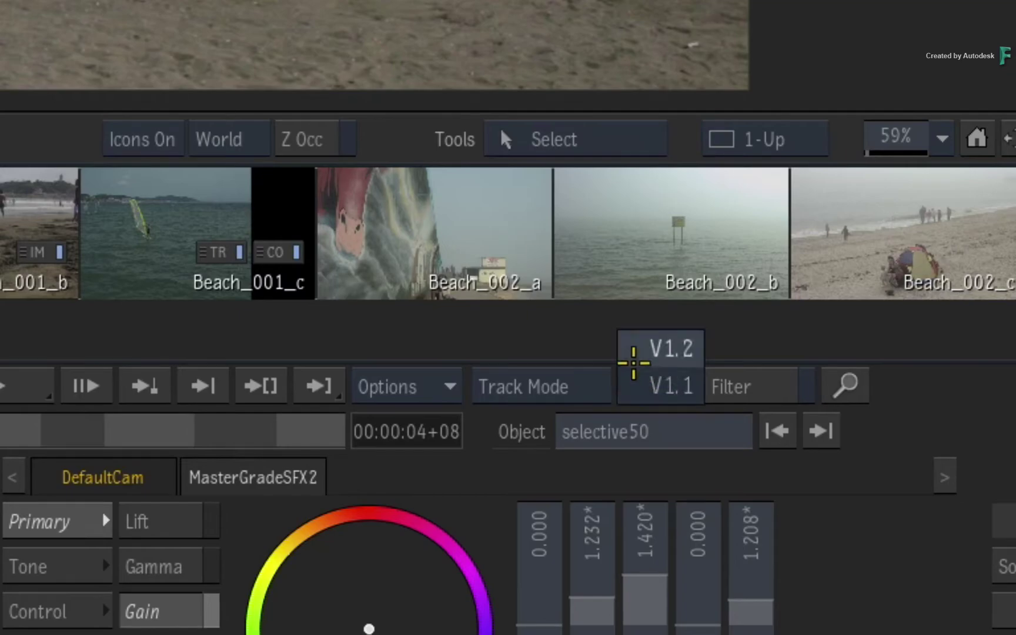
click(642, 352)
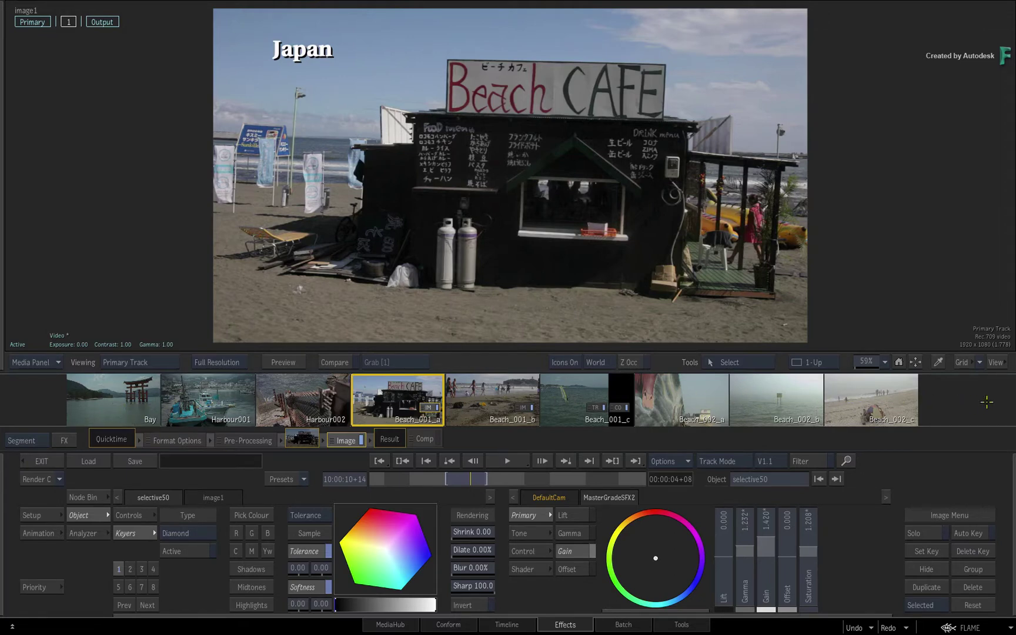
Step: Visit the Beach_001_b and Harbour002 segments, return to Beach_001_a and scrub through the timeline
click(484, 391)
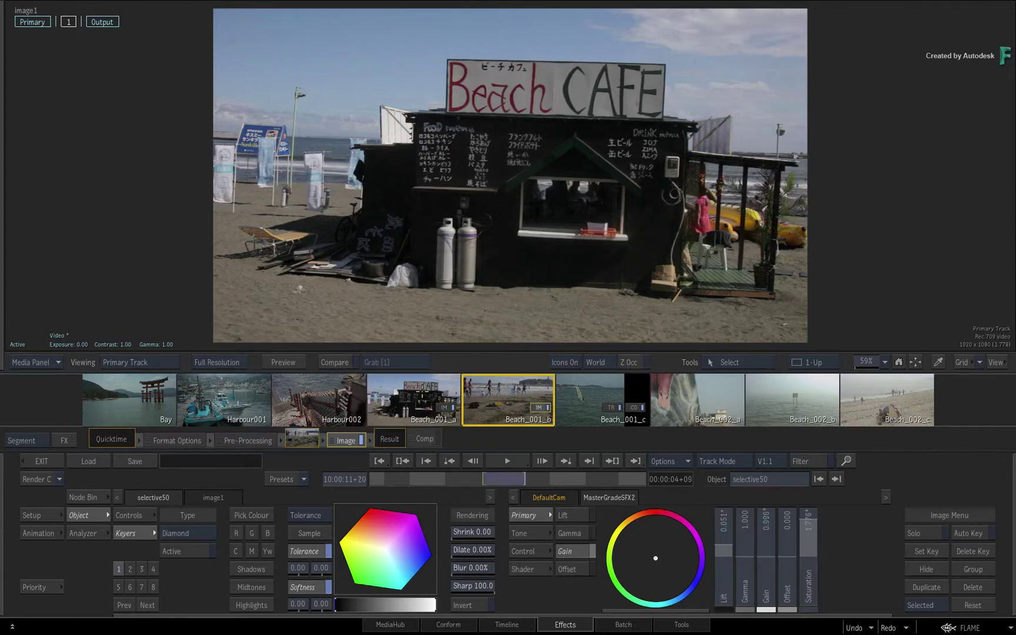
click(332, 405)
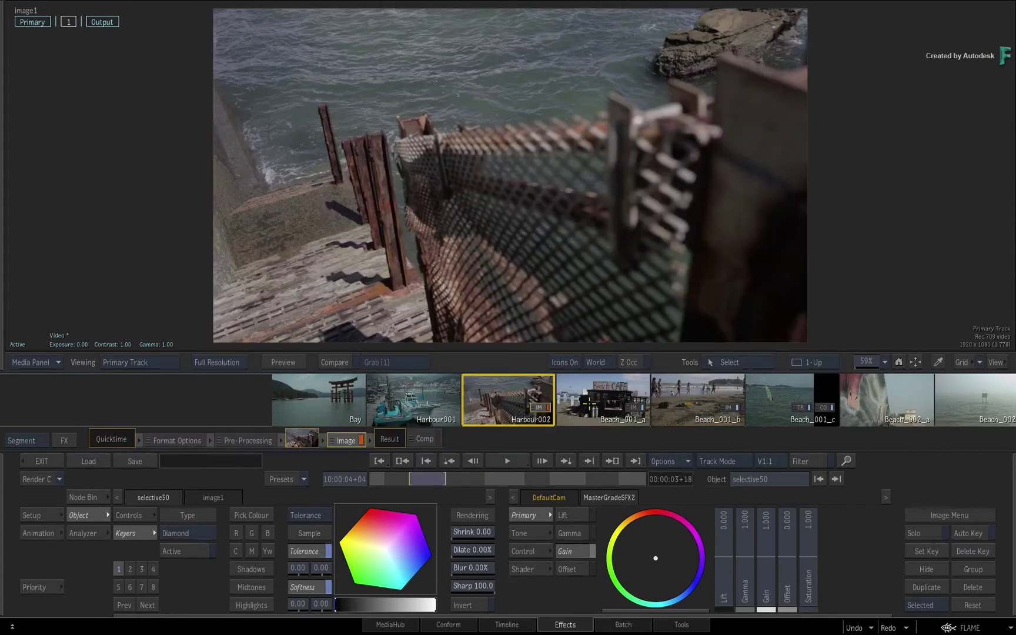
click(589, 404)
drag(420, 479, 461, 475)
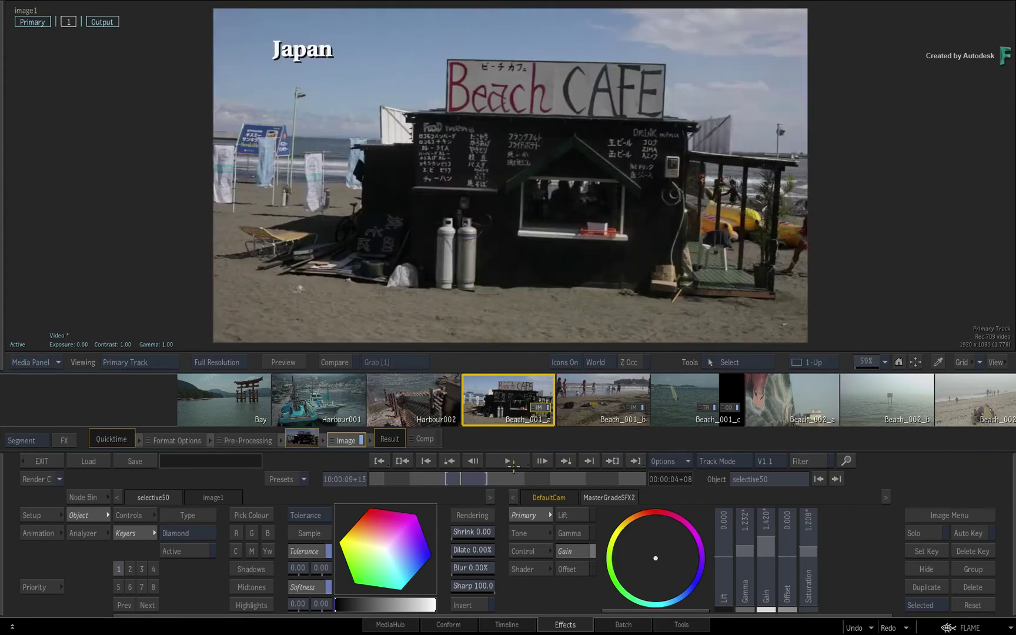
Step: Review the scrub bar range options, keep Timeline Range, and look along the storyboard
click(683, 461)
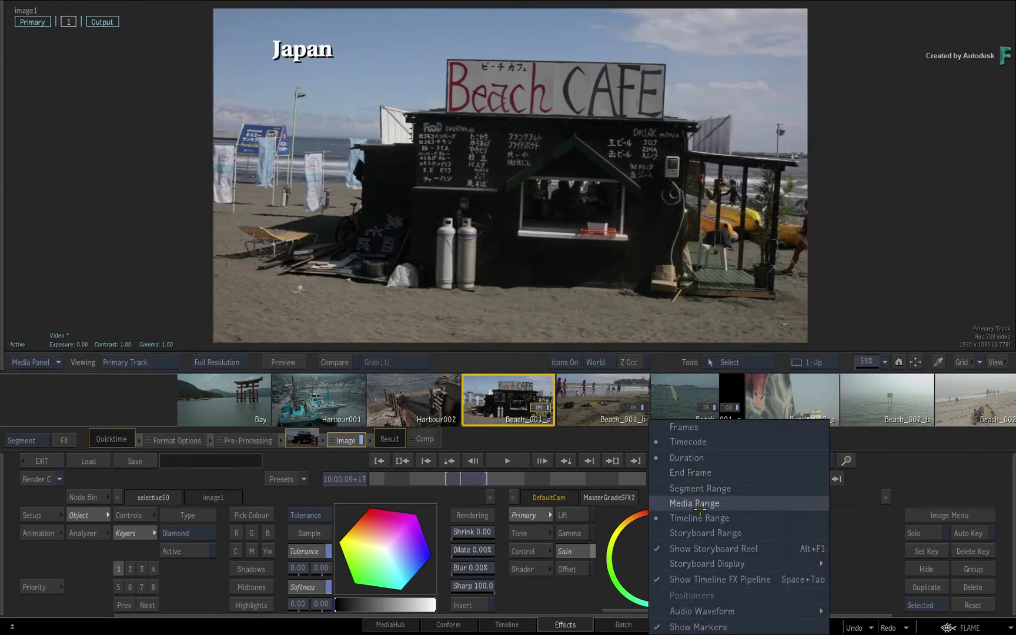
click(740, 518)
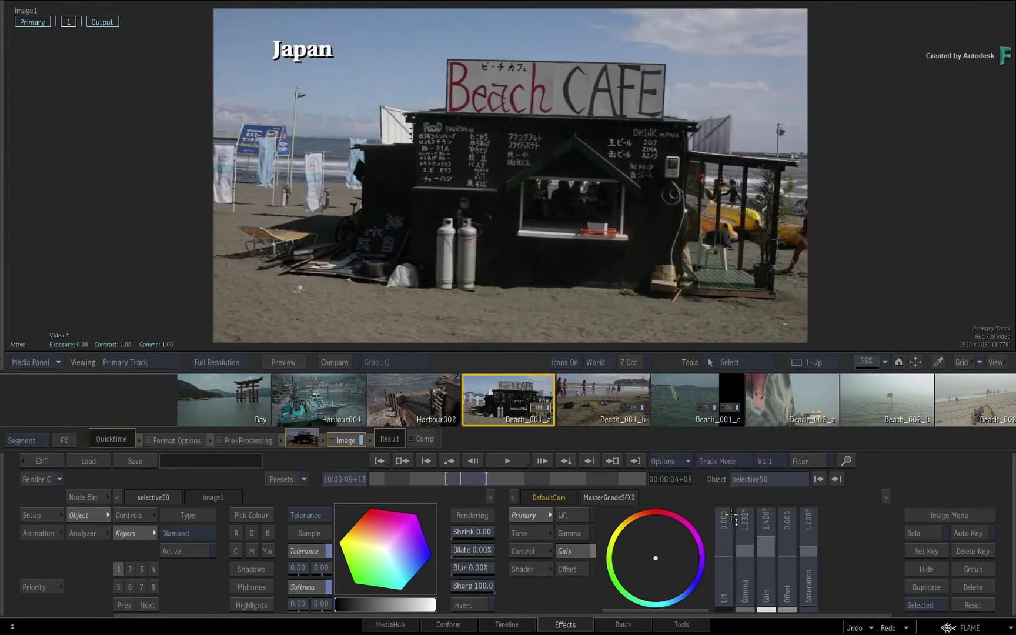
drag(669, 397, 585, 405)
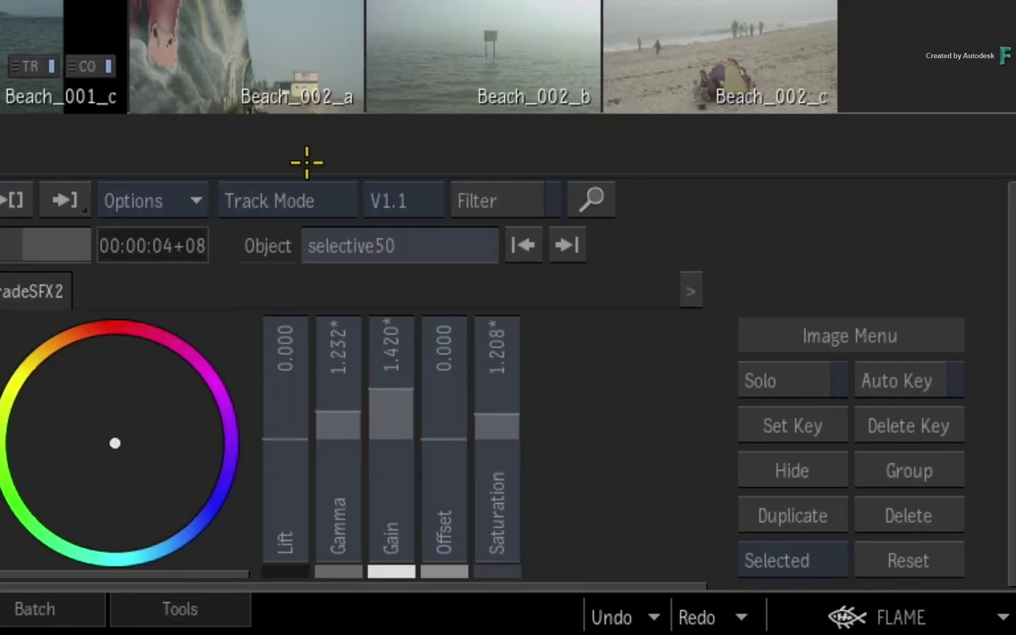
Step: Set the storyboard to Sources Mode and bring its first segments into view
click(736, 465)
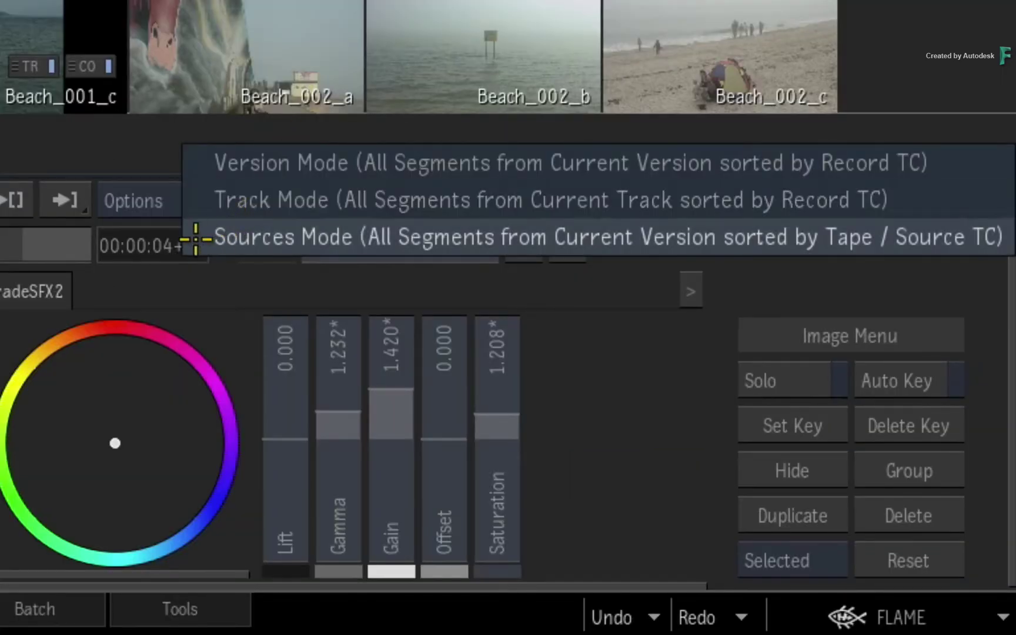
click(196, 247)
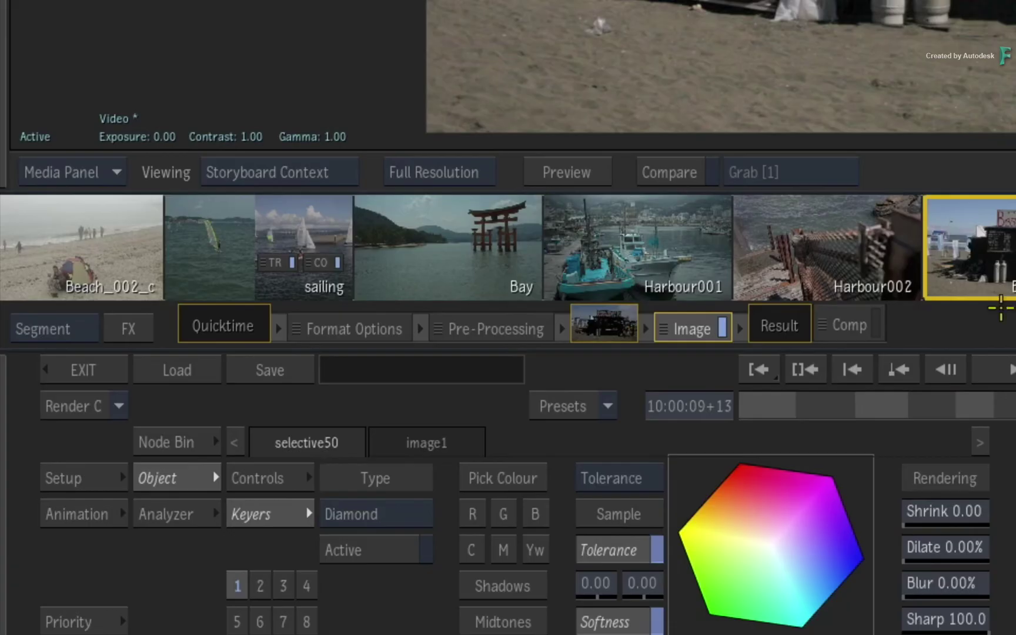
drag(371, 257, 1014, 229)
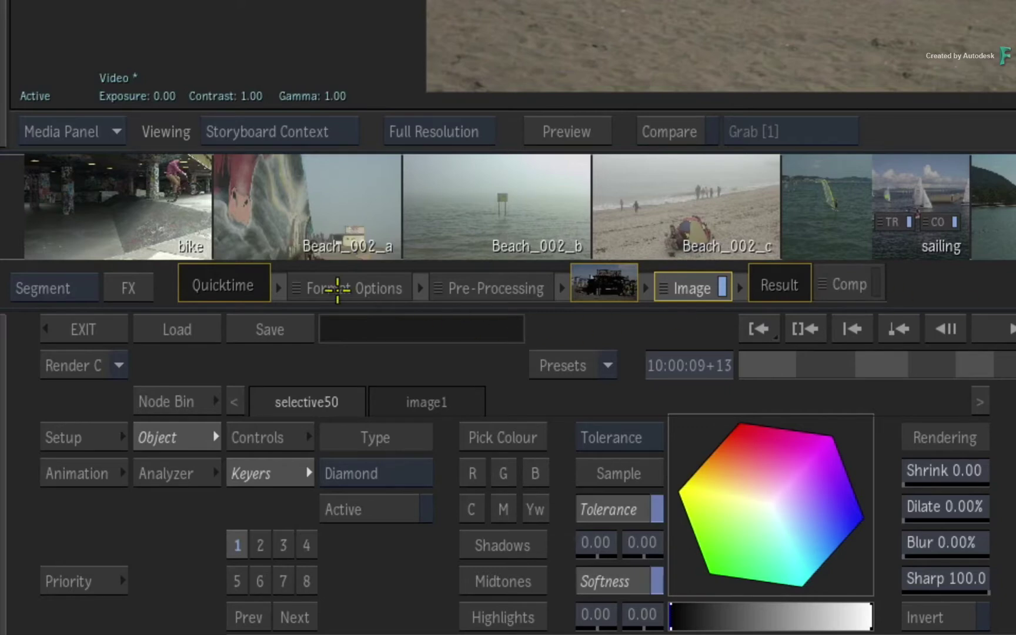
Step: Examine the tape names and source timecodes of bike, Beach_002_a and the neighbouring segments to check the storyboard's sort order
mouse_move(144, 210)
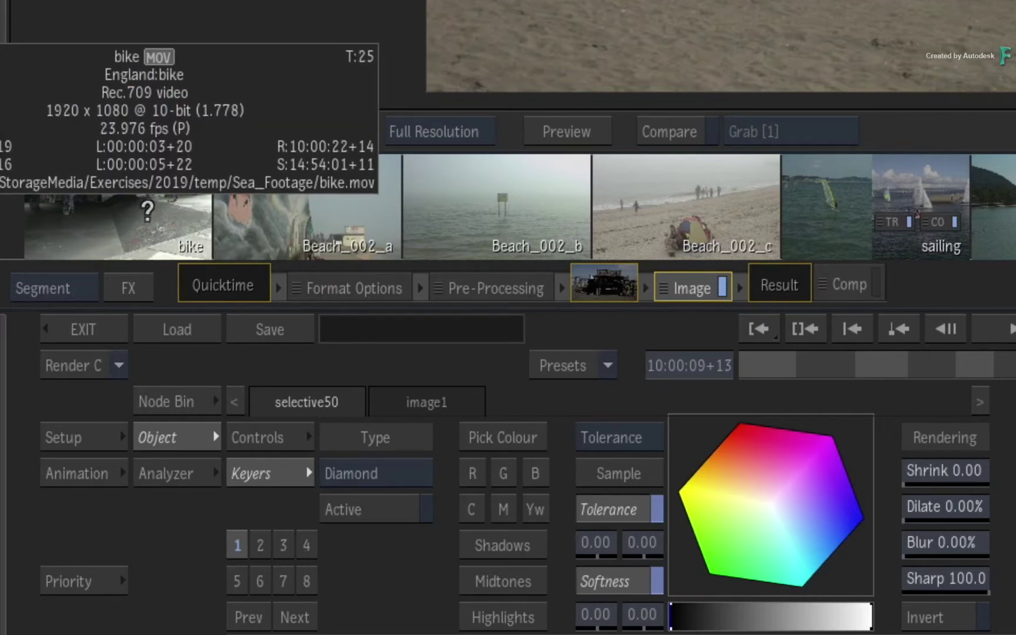
mouse_move(242, 205)
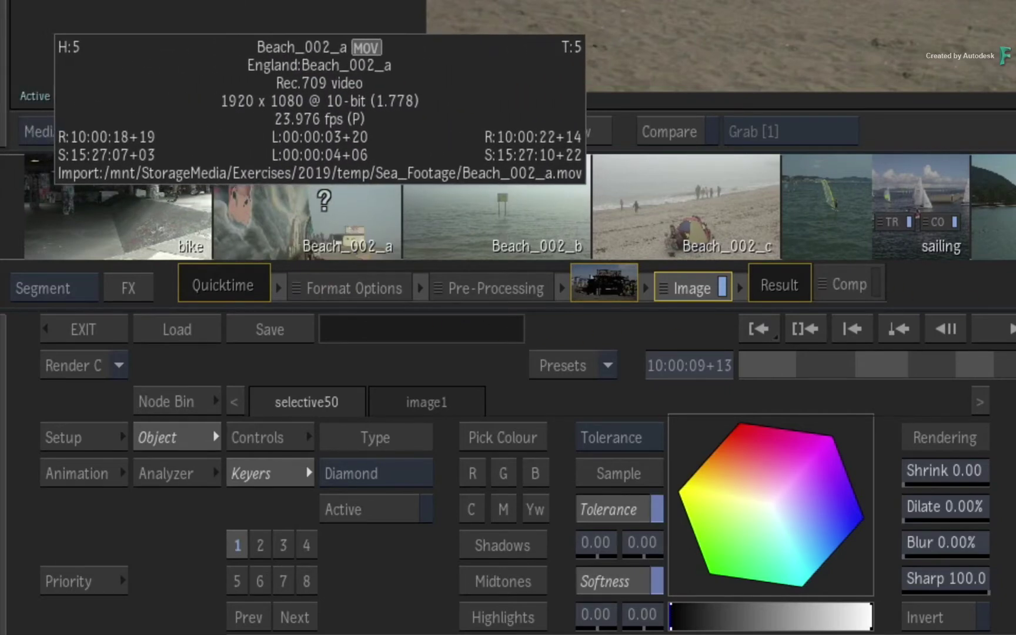
mouse_move(408, 189)
mouse_move(710, 200)
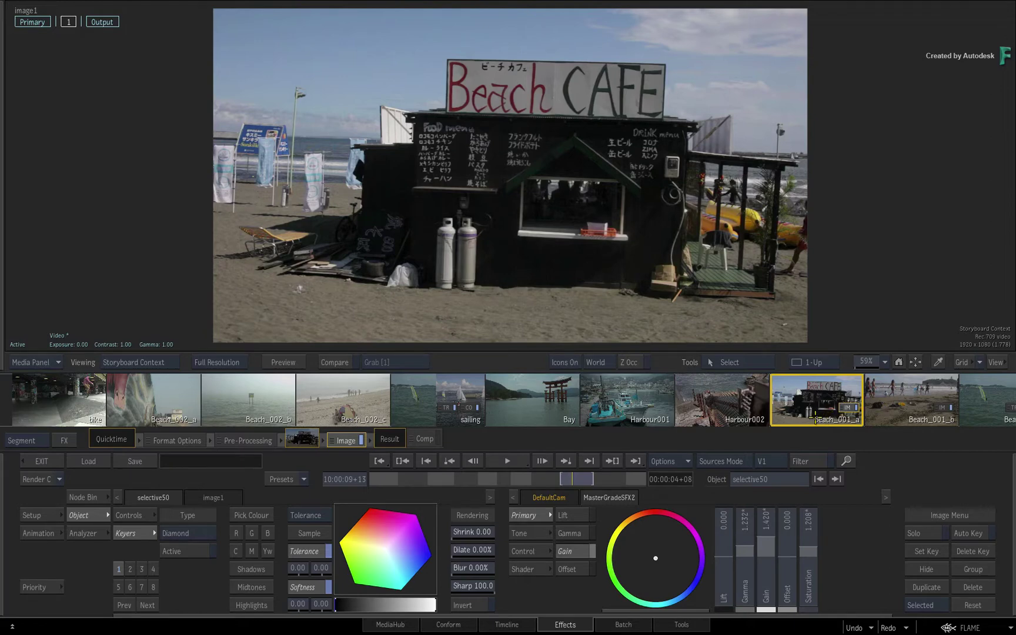
mouse_move(821, 406)
mouse_down()
mouse_move(691, 408)
mouse_move(838, 410)
mouse_up()
drag(440, 394, 393, 393)
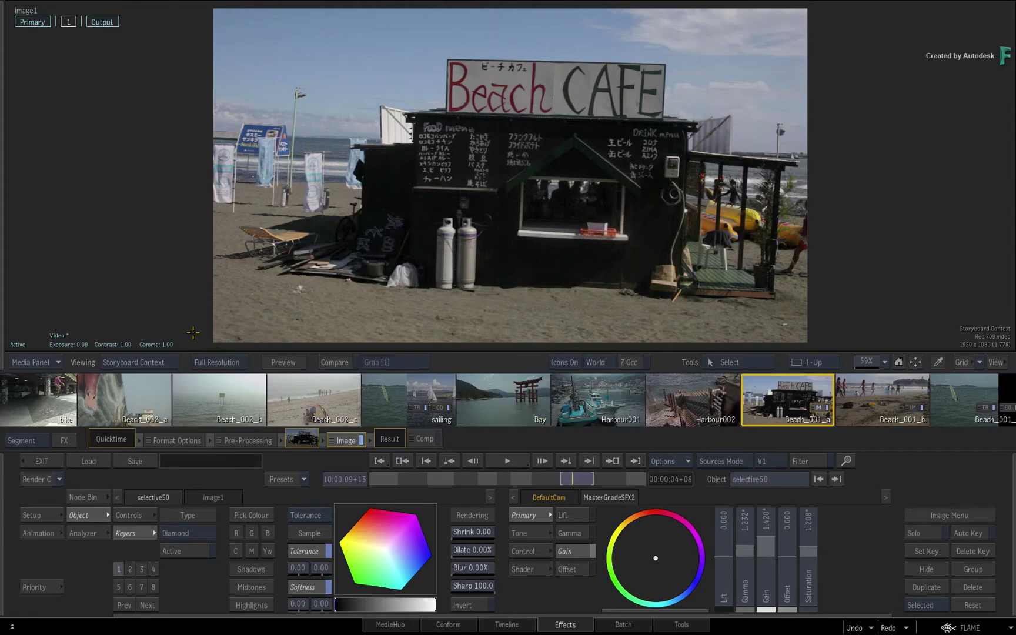
drag(193, 393, 265, 400)
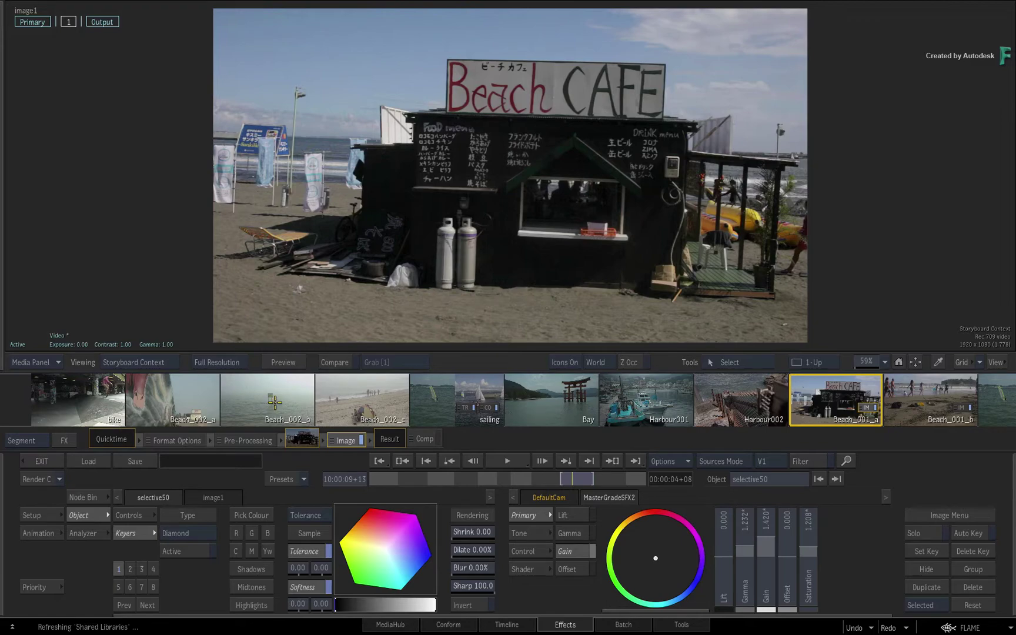
Step: Move the positioner to 10:00:09+23 in the Timeline view and return to the Effects view
click(518, 625)
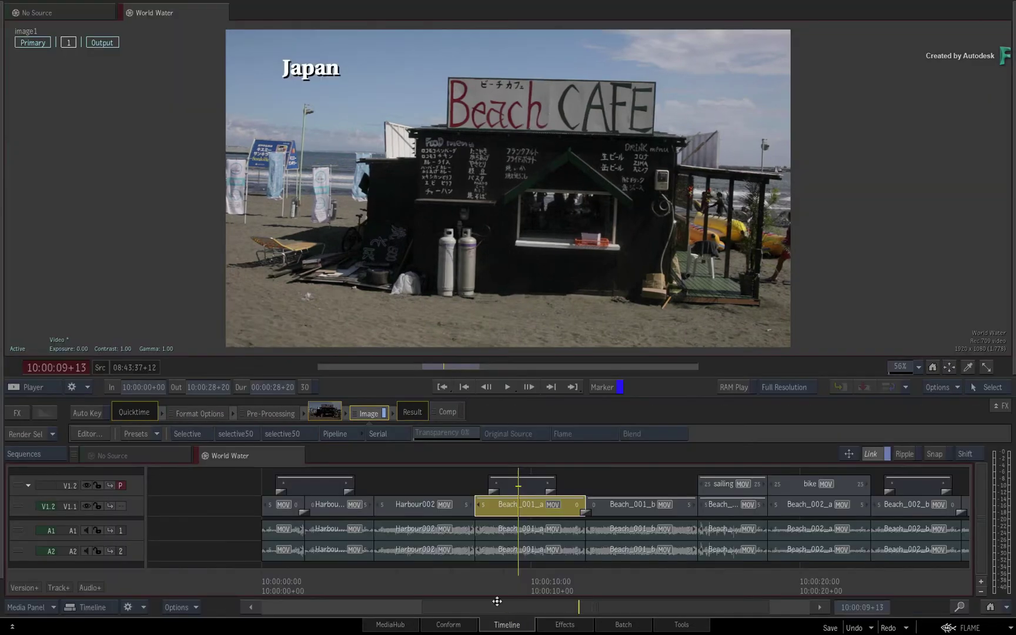
drag(492, 579, 535, 587)
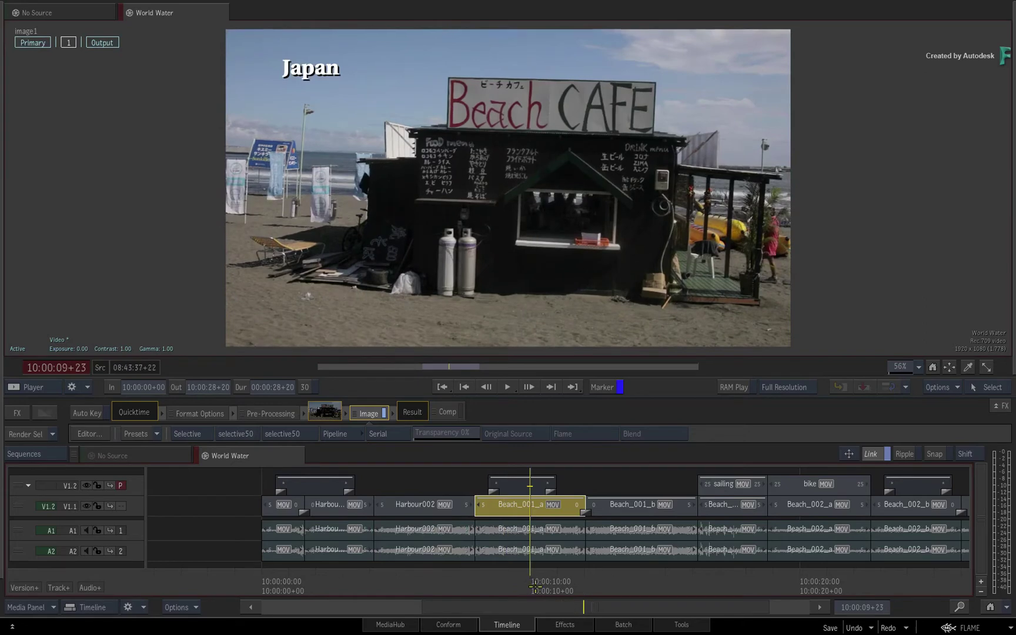
click(582, 627)
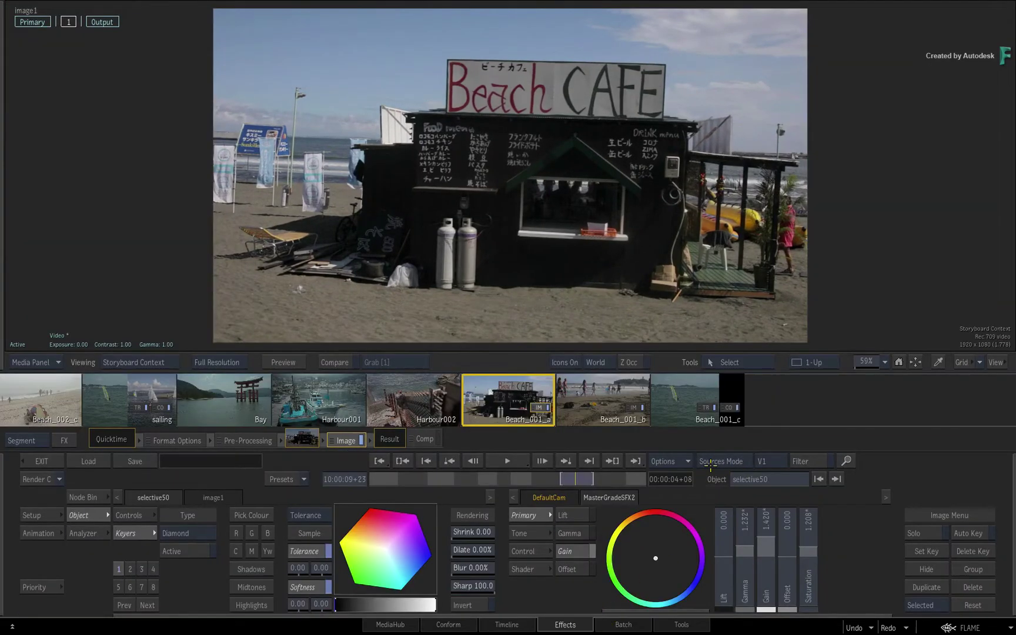
Step: Move along the storyboard and select the sailing segment
drag(571, 477, 571, 478)
drag(209, 391, 386, 399)
click(311, 396)
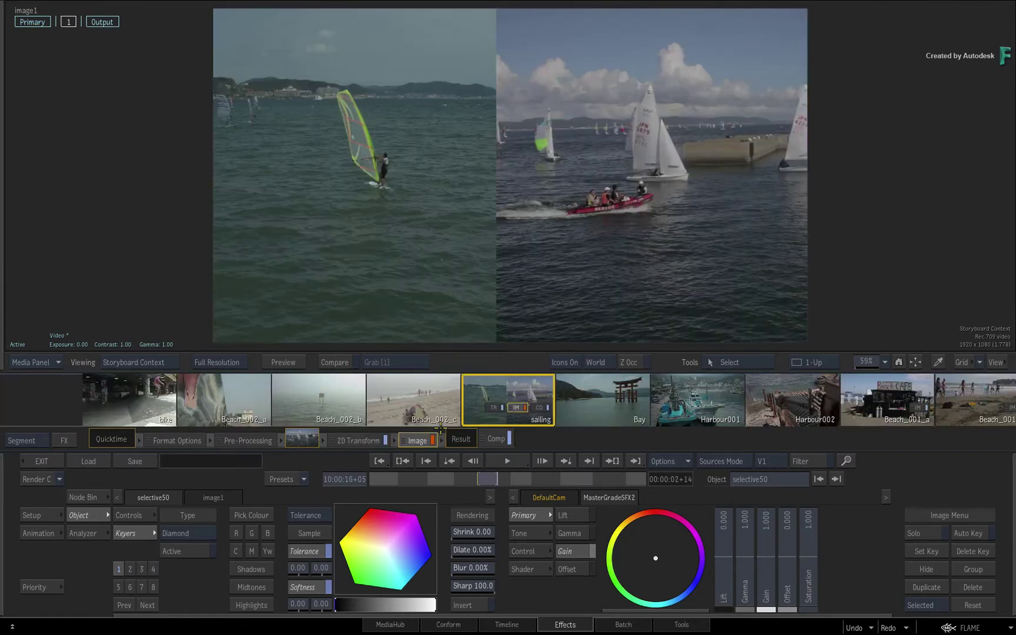
Step: Select Beach_001_c and switch back to sailing to compare the two segments in Sources Mode
drag(1009, 394, 675, 392)
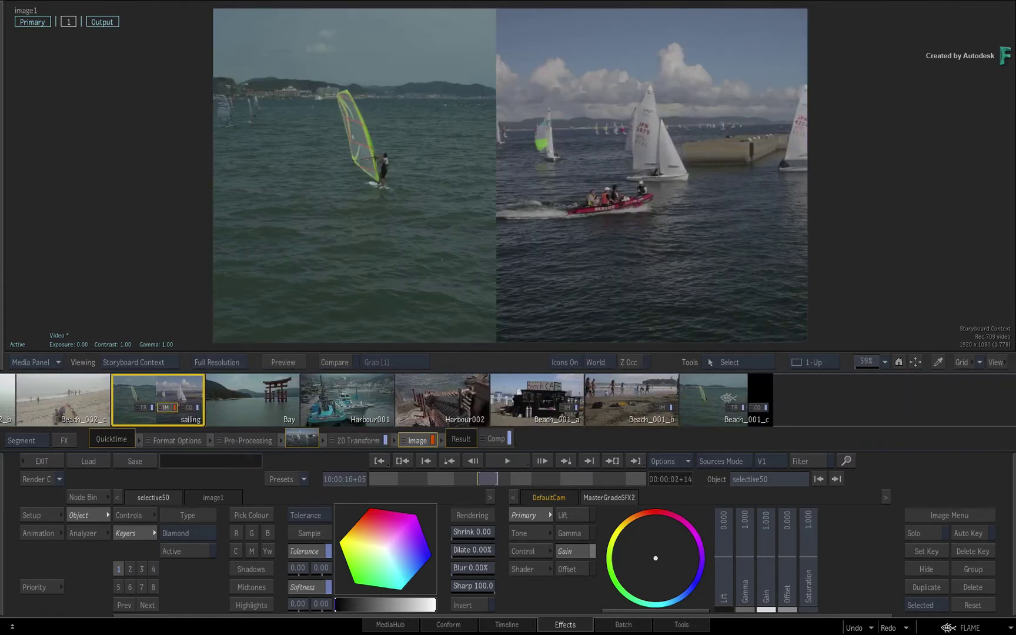
click(729, 398)
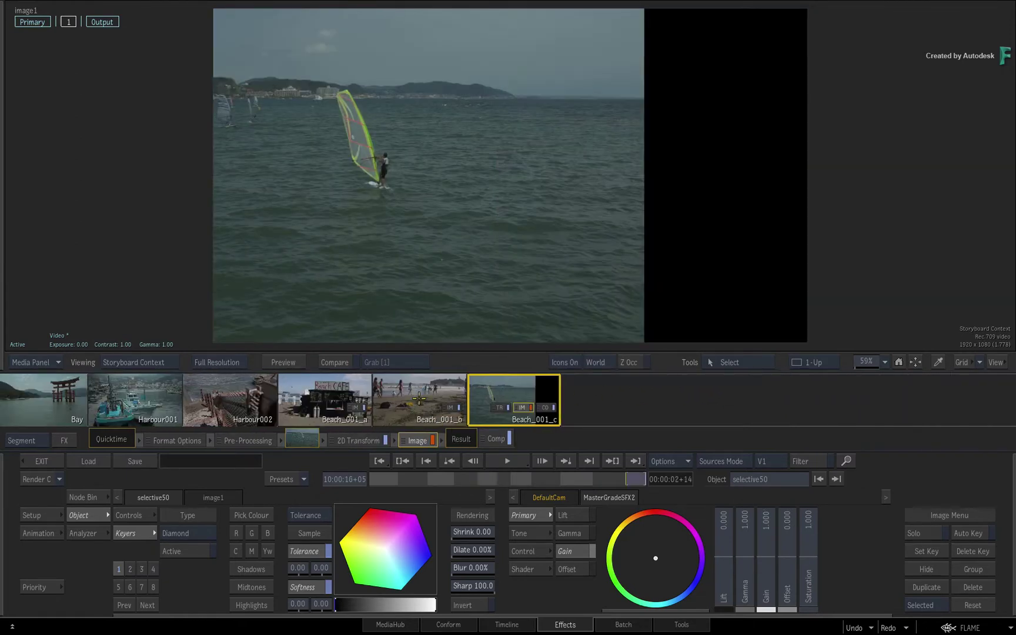
scroll(395, 400, up, 5)
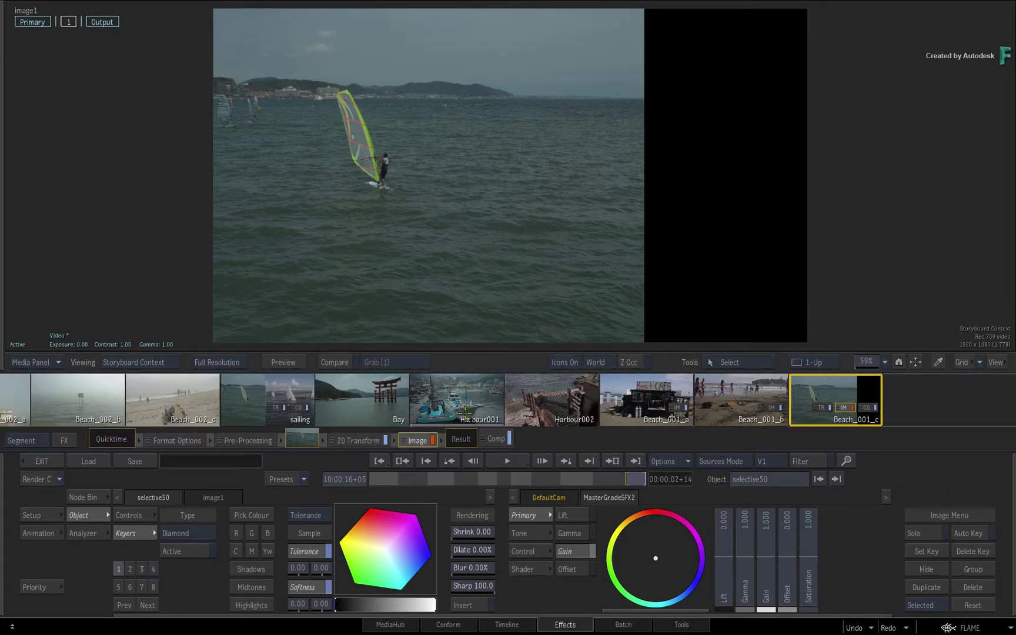
click(270, 393)
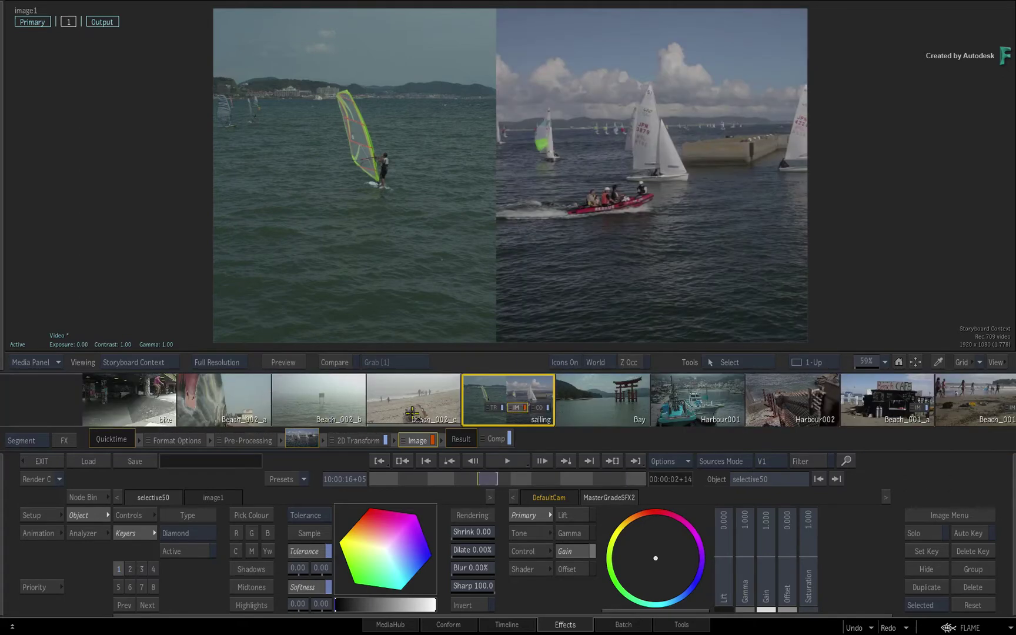
Step: Select the Beach_001_a segment and bring the storyboard's earlier segments into view
drag(489, 396, 370, 398)
click(853, 393)
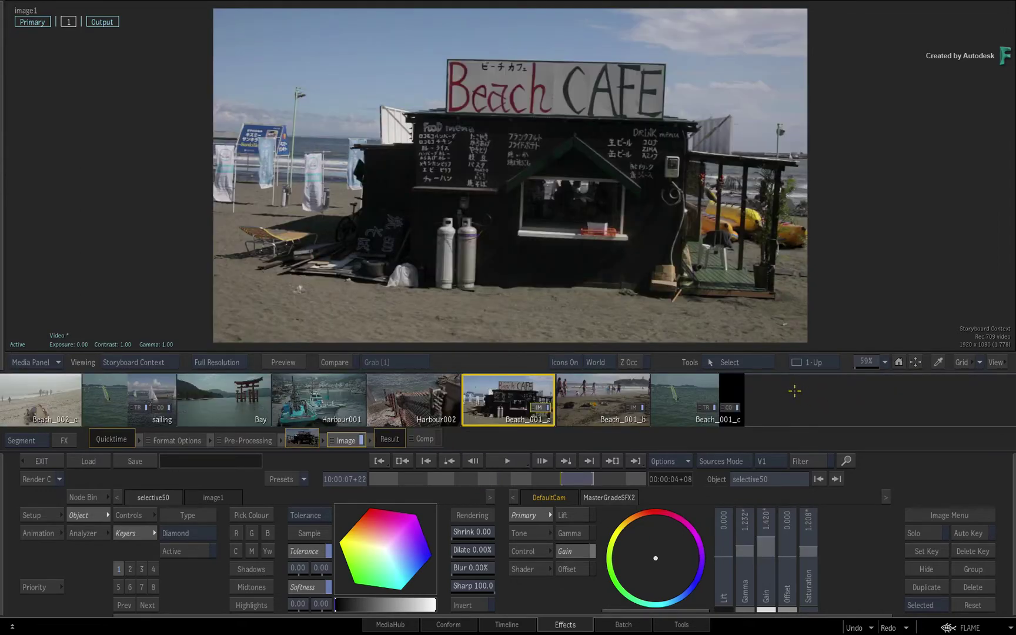
drag(201, 406, 488, 393)
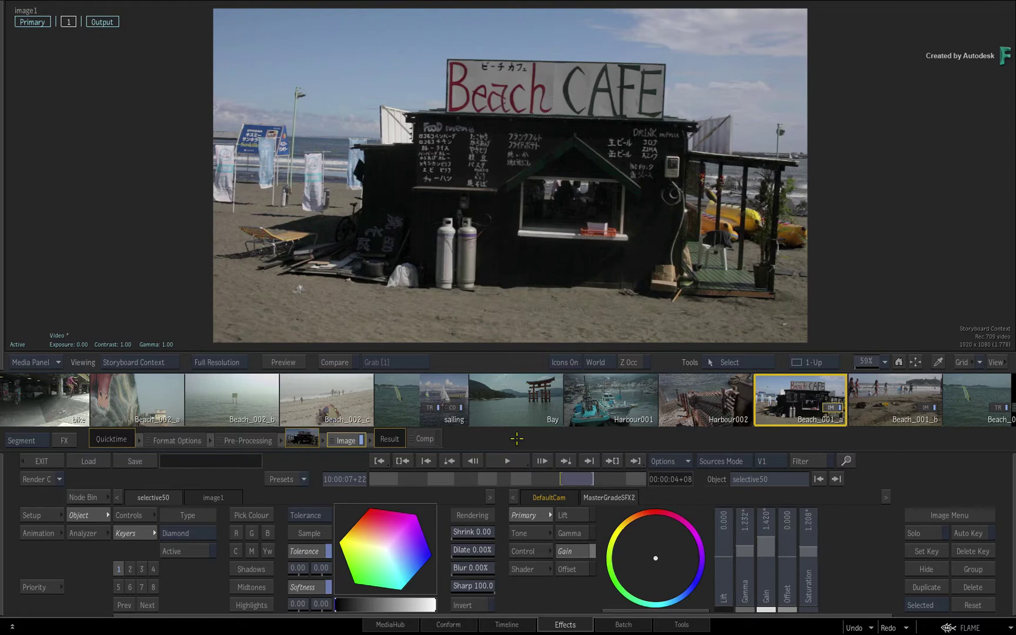
Step: Step through Beach_002_b, Beach_002_c and Bay to Harbour001 in the source-sorted storyboard
click(233, 411)
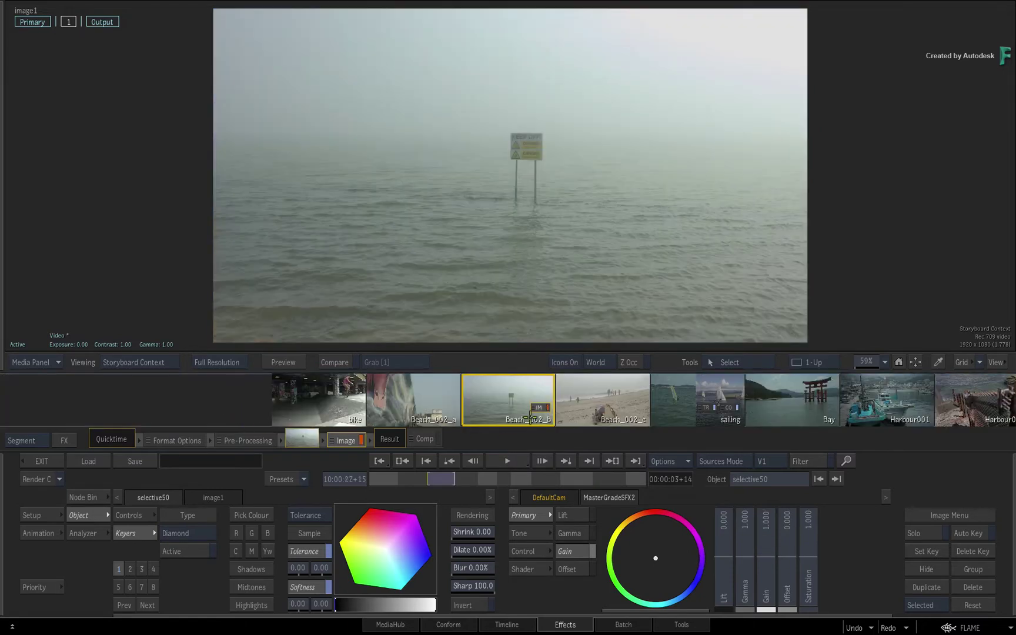
click(618, 400)
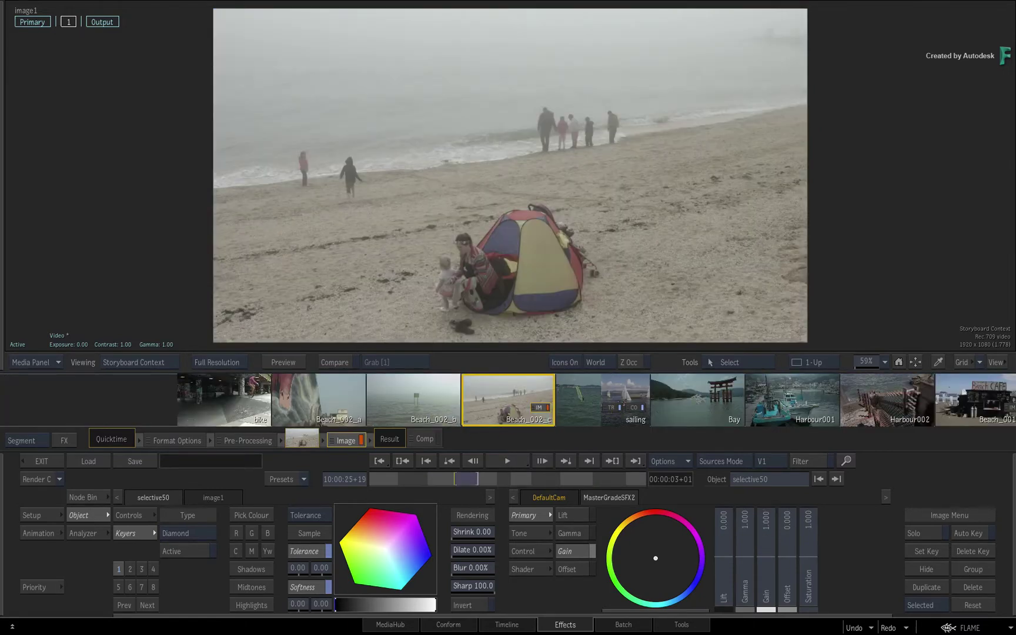
click(693, 405)
click(612, 404)
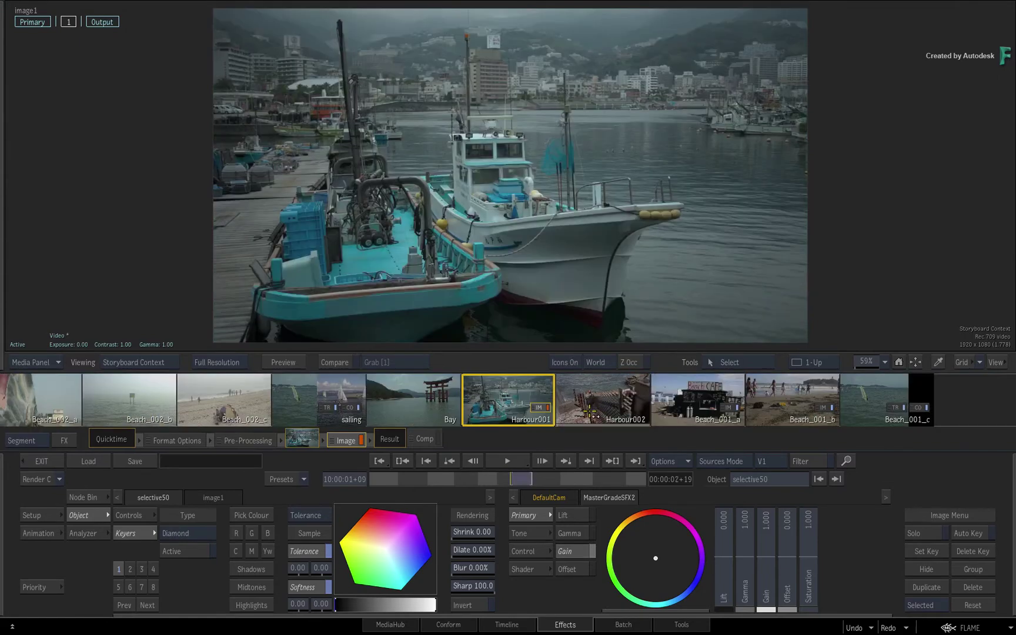
drag(419, 398, 520, 405)
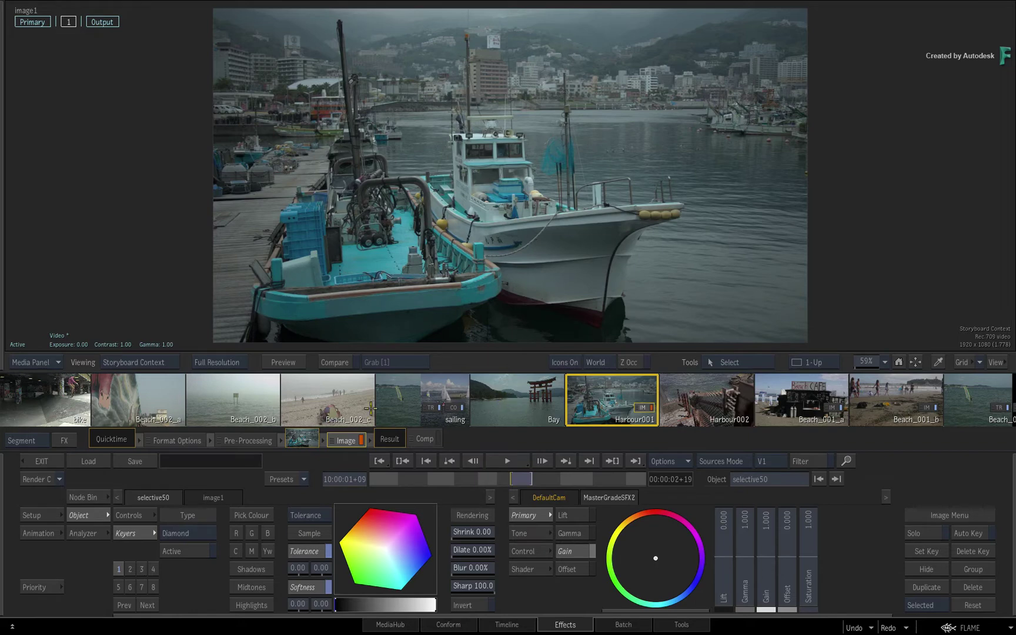
drag(232, 414, 280, 423)
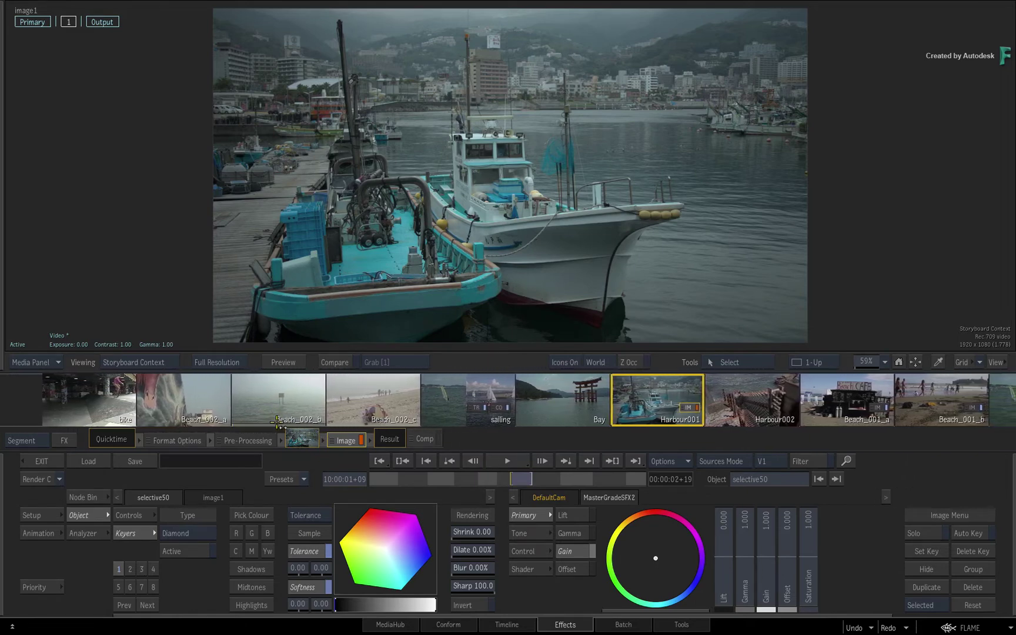
Step: Set the scrub bar to Storyboard Range and look along the storyboard segments
click(689, 462)
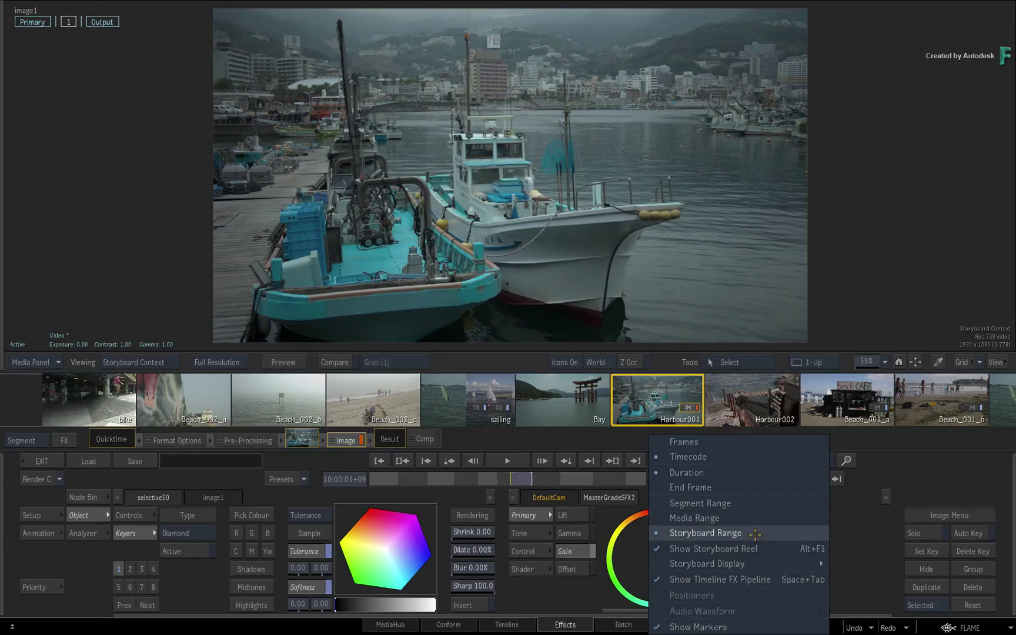
click(755, 534)
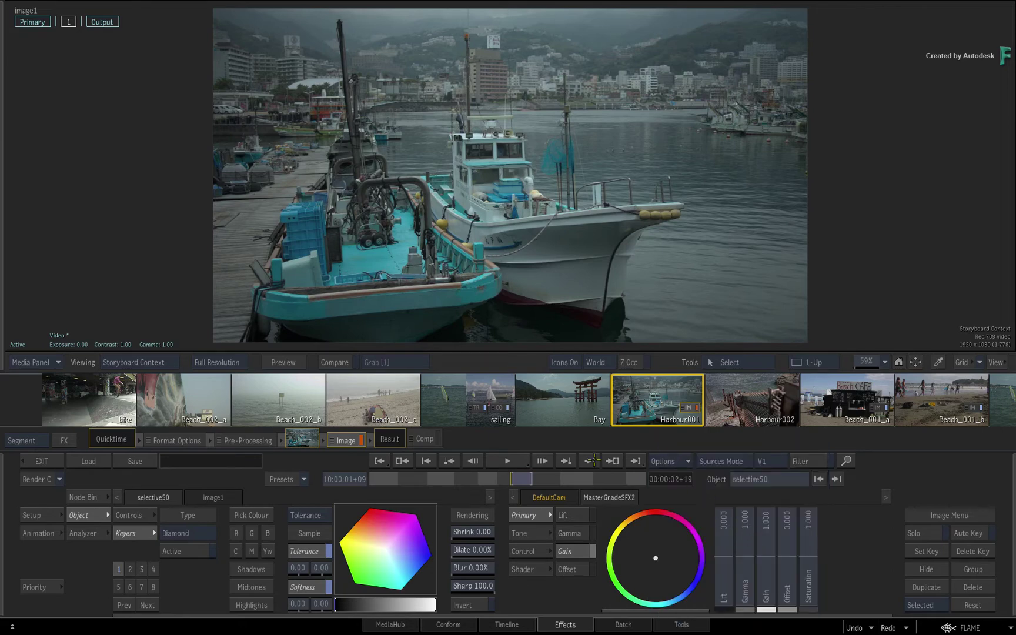
drag(260, 407, 305, 400)
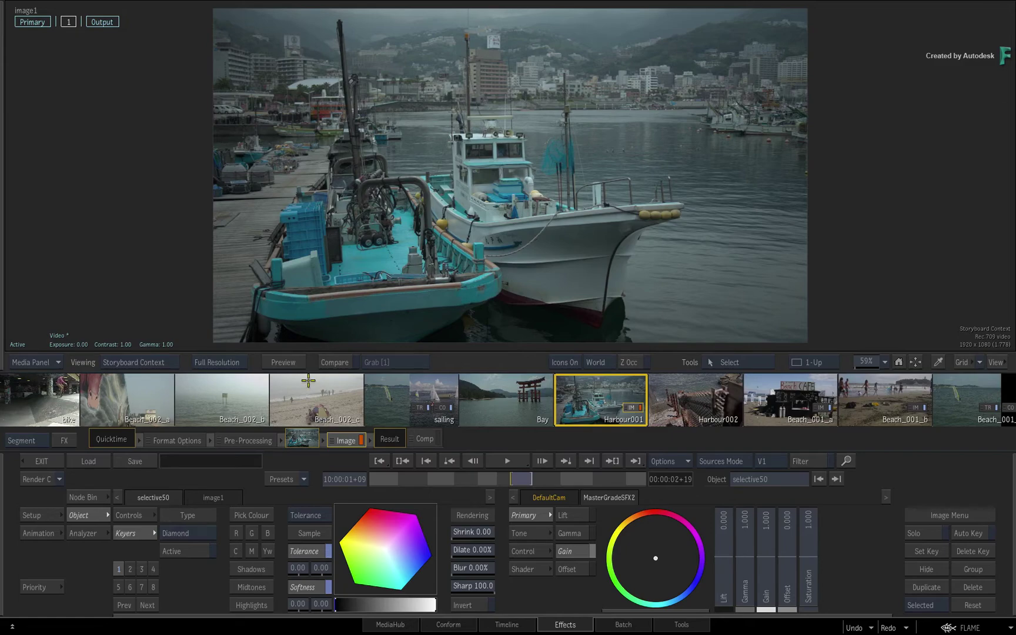
drag(230, 392, 280, 405)
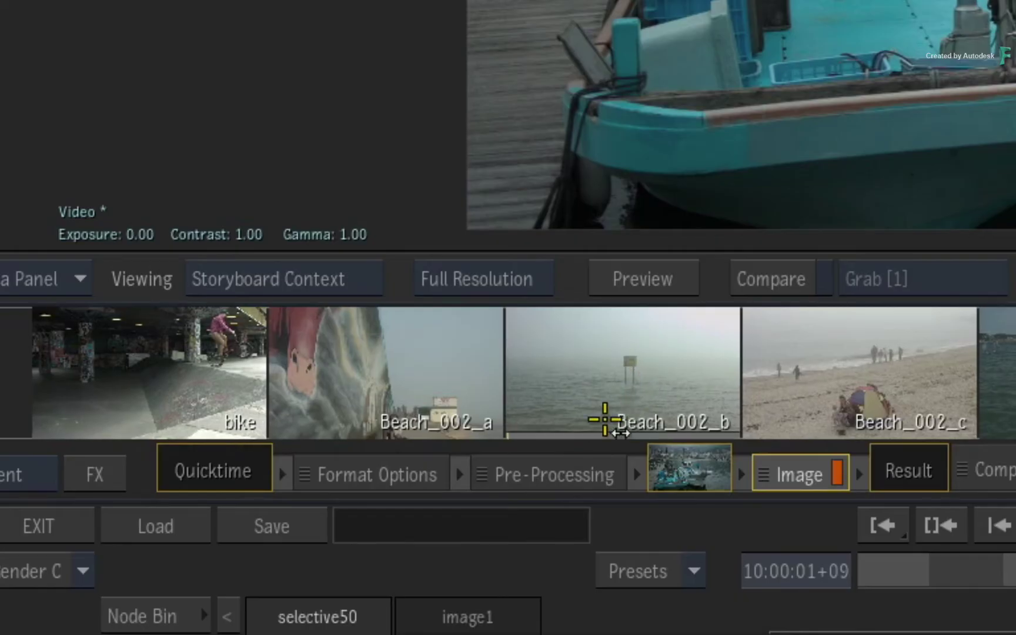
Step: Set the viewport to Storyboard Context and scrub back to the Bay segment at 10:00:00+13
click(367, 279)
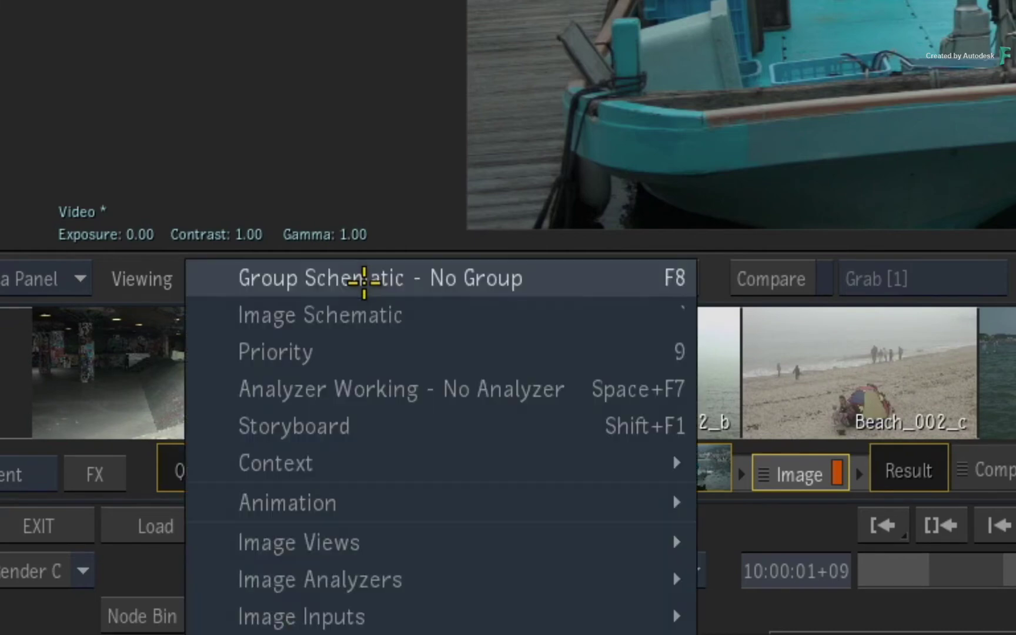
mouse_move(503, 453)
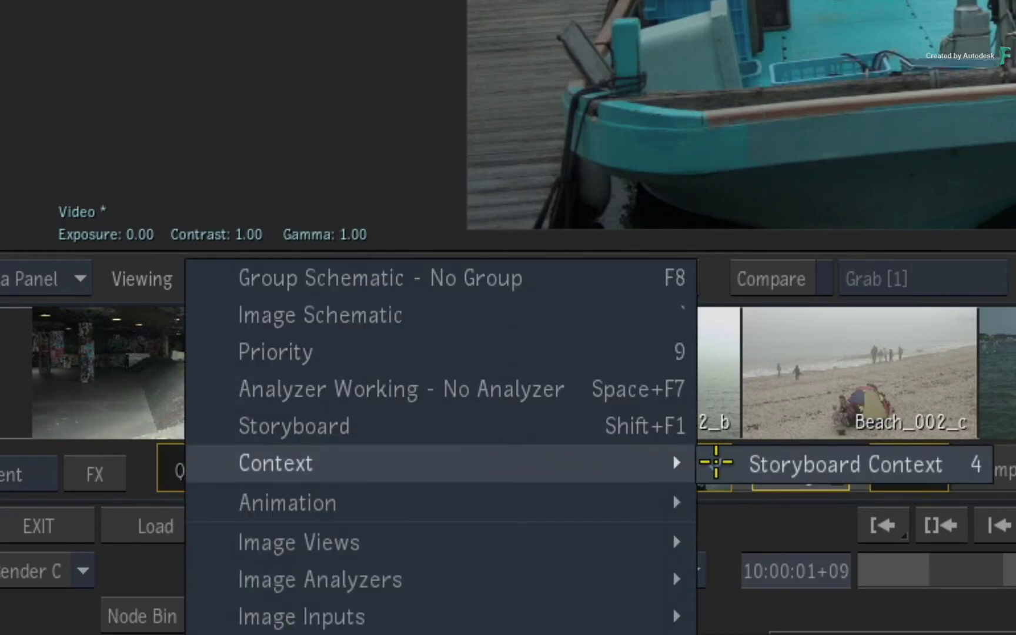
click(704, 455)
key(4)
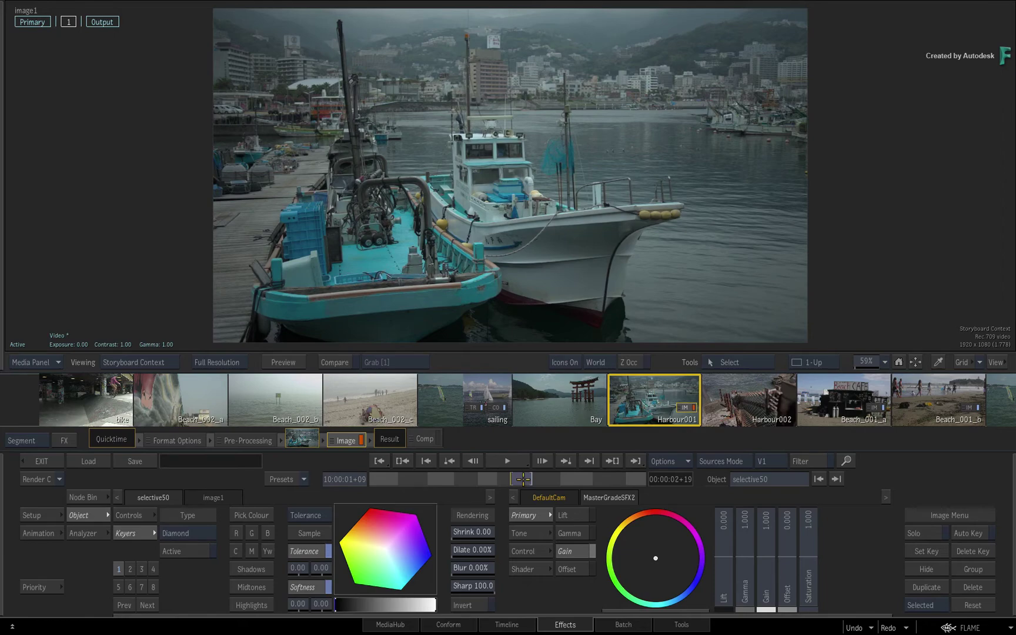
mouse_move(523, 479)
mouse_down()
mouse_move(403, 462)
mouse_move(393, 477)
mouse_move(504, 478)
mouse_up()
Step: Switch the storyboard to Track Mode and from there to Version Mode, and bring its later segments into view
click(715, 462)
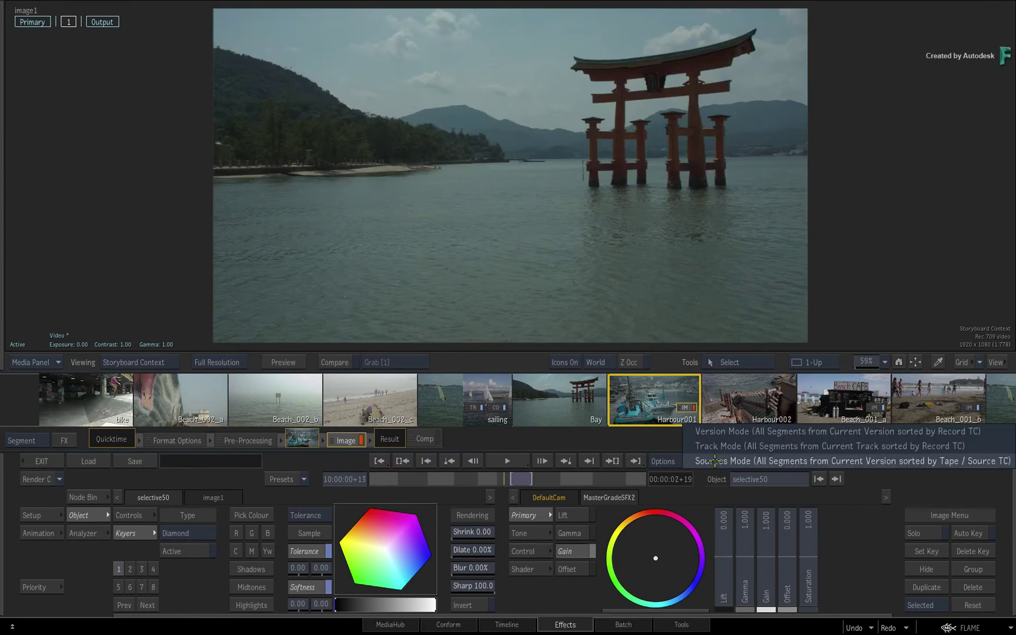
click(717, 447)
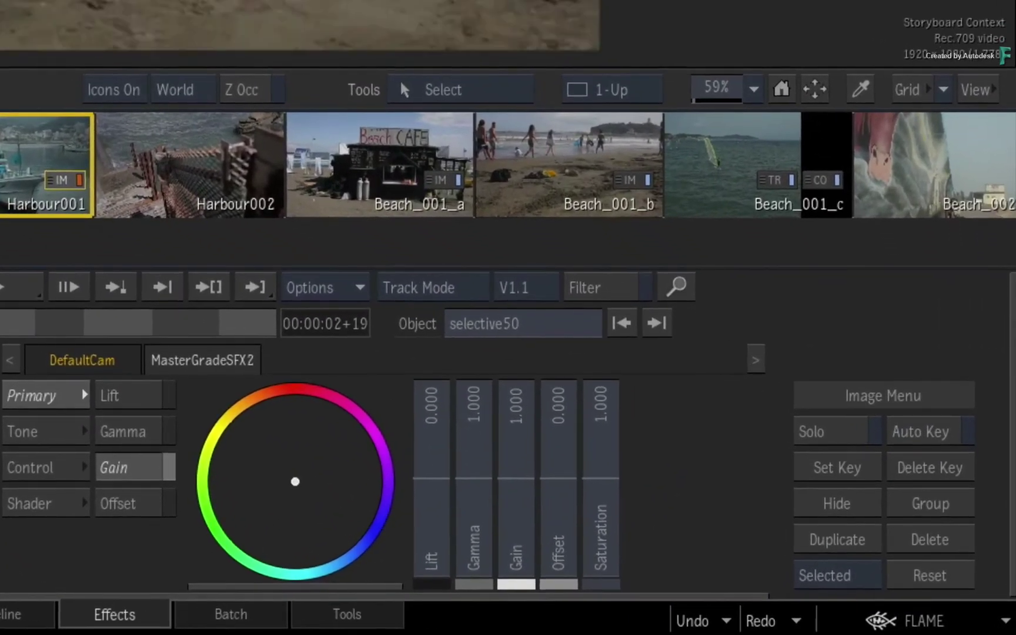
click(432, 290)
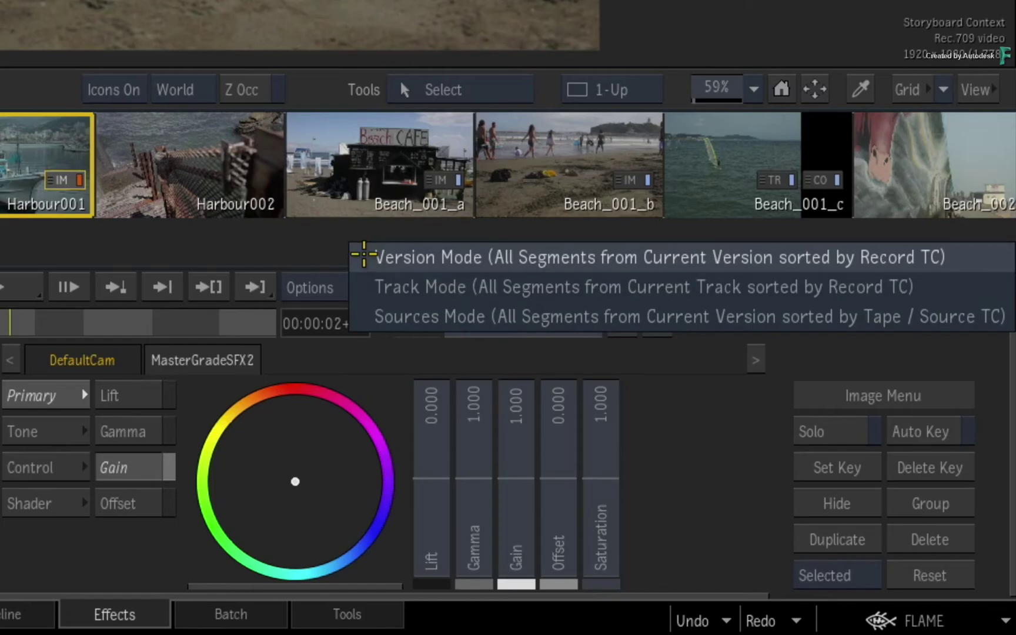
click(354, 255)
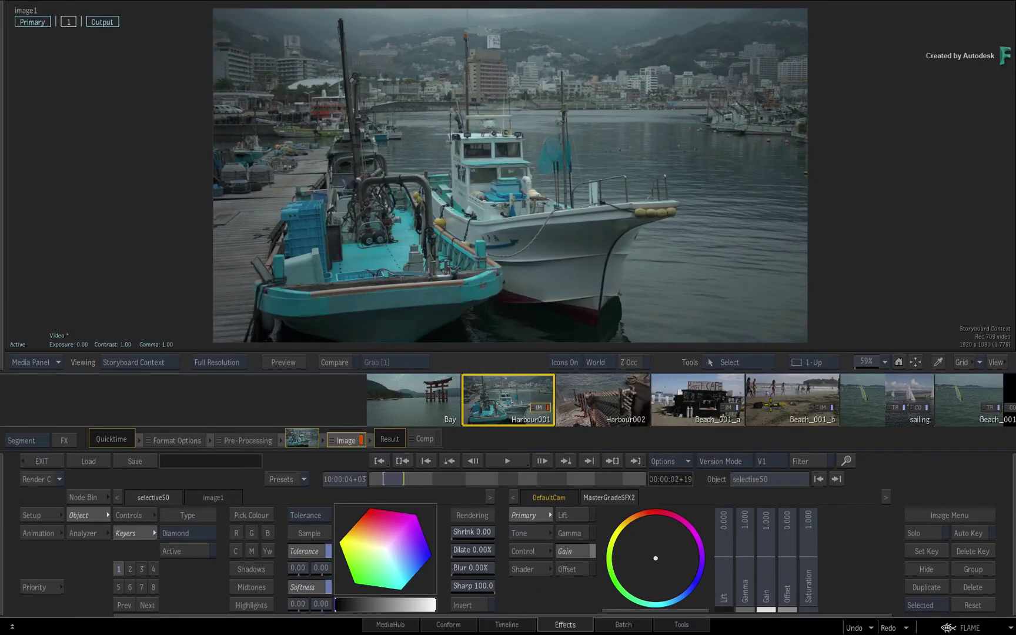
drag(771, 405, 470, 410)
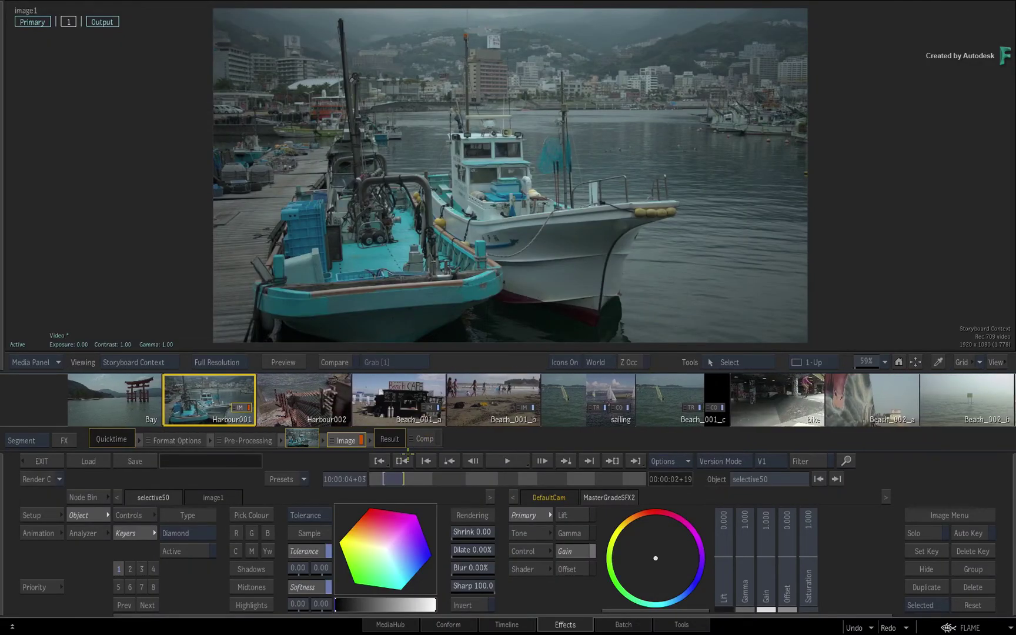
Step: Scrub through the version's segments to 10:00:14+19 in Beach_001_b while keeping Harbour001 selected
drag(400, 478, 484, 478)
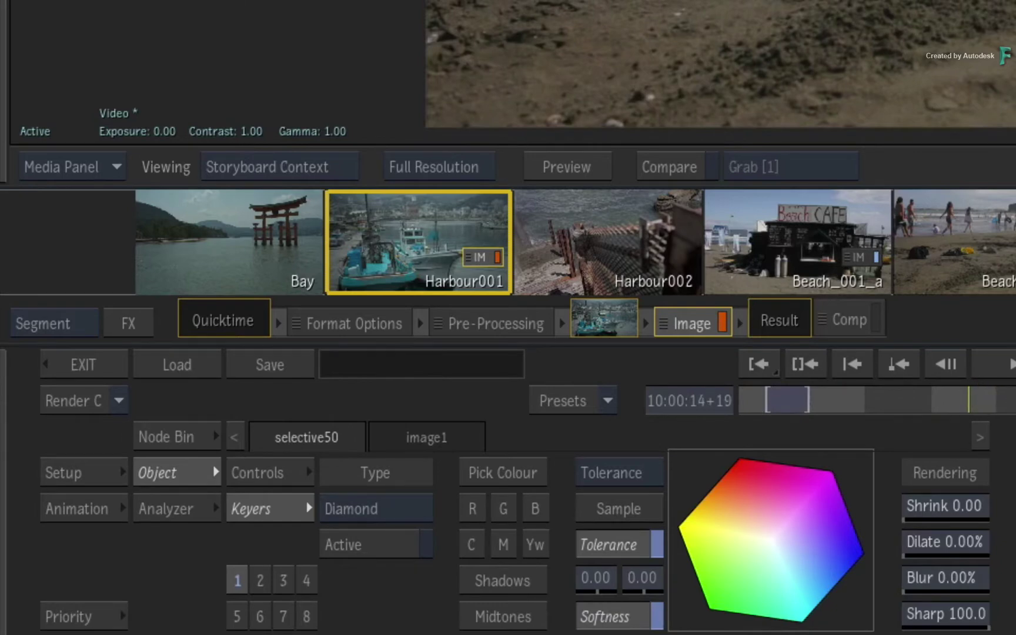
scroll(576, 242, left, 1)
scroll(576, 241, right, 3)
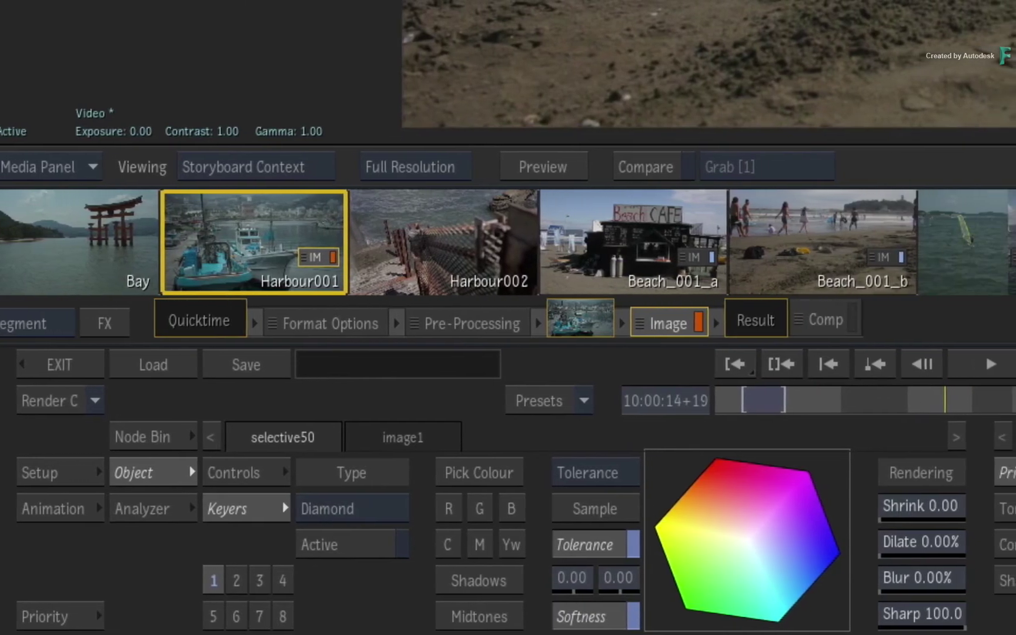
drag(1015, 247, 964, 246)
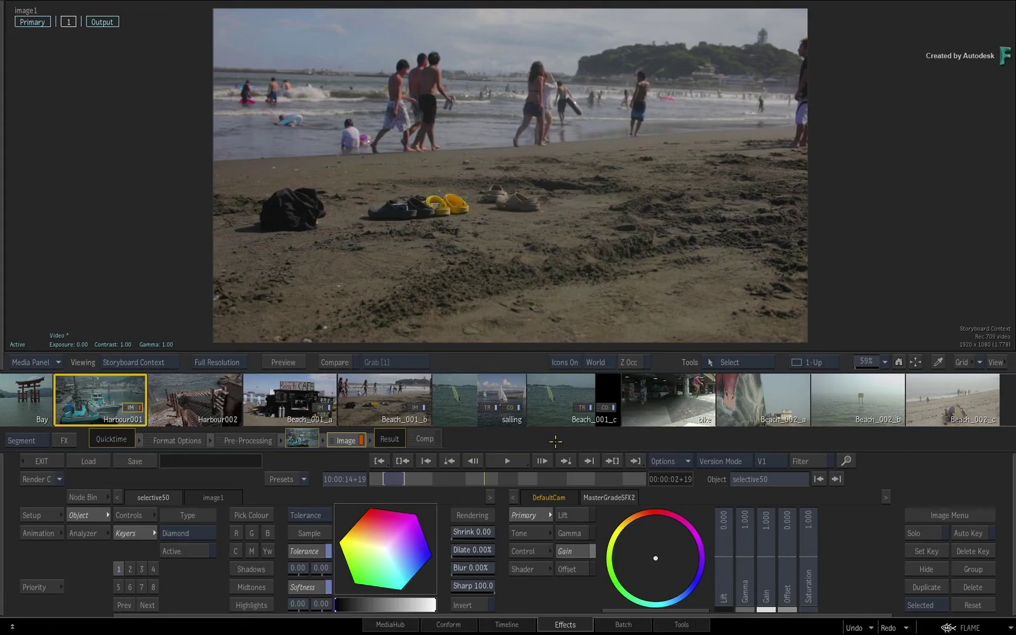
Step: Select Harbour002, Beach_001_a, Beach_001_b, sailing and Beach_001_c in turn in the Version Mode storyboard
click(199, 394)
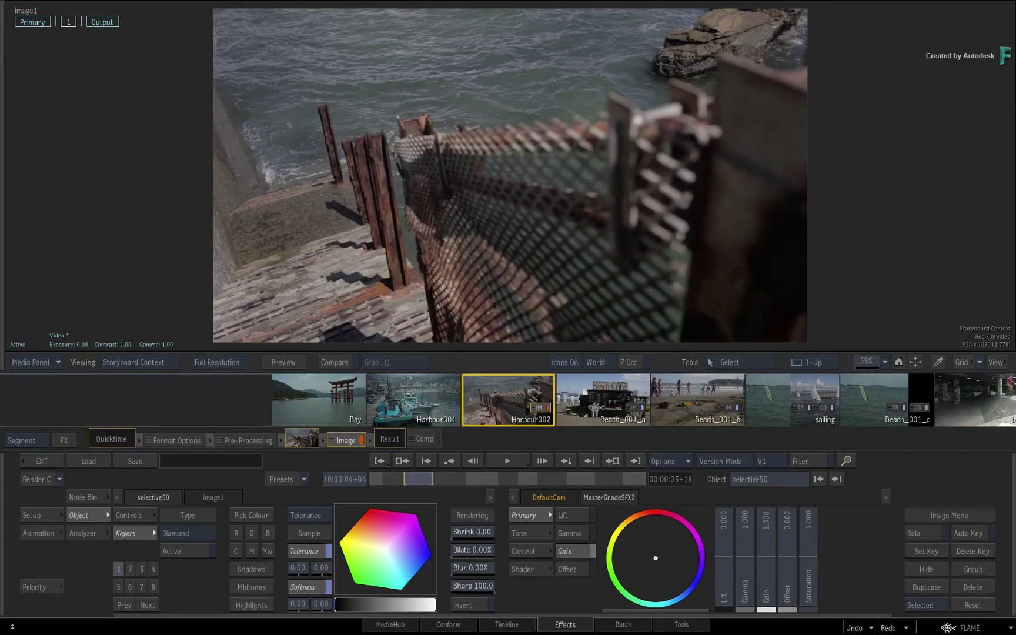
click(587, 406)
click(587, 405)
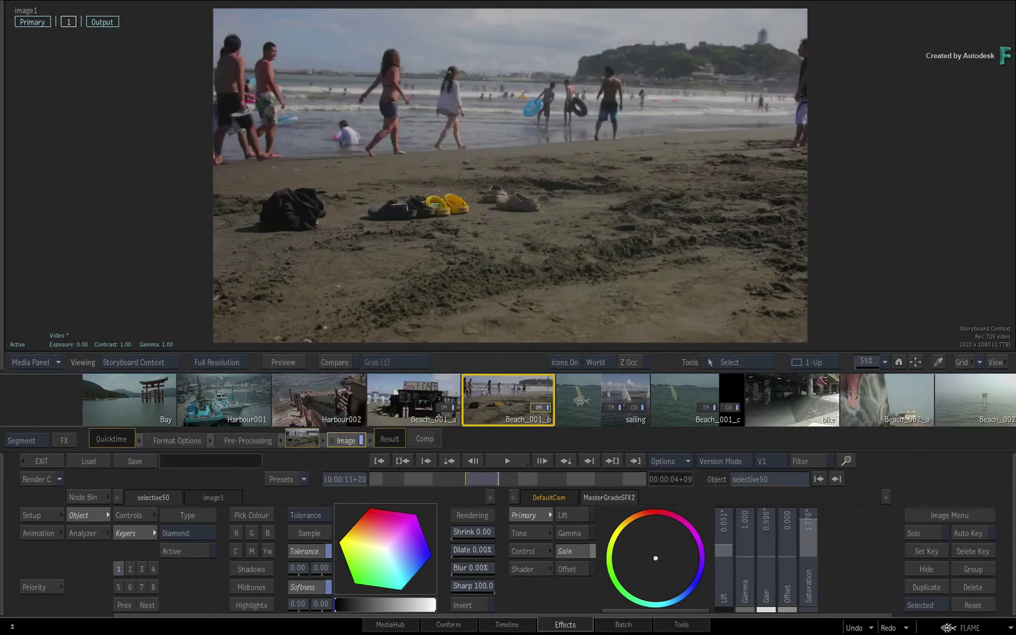
click(583, 405)
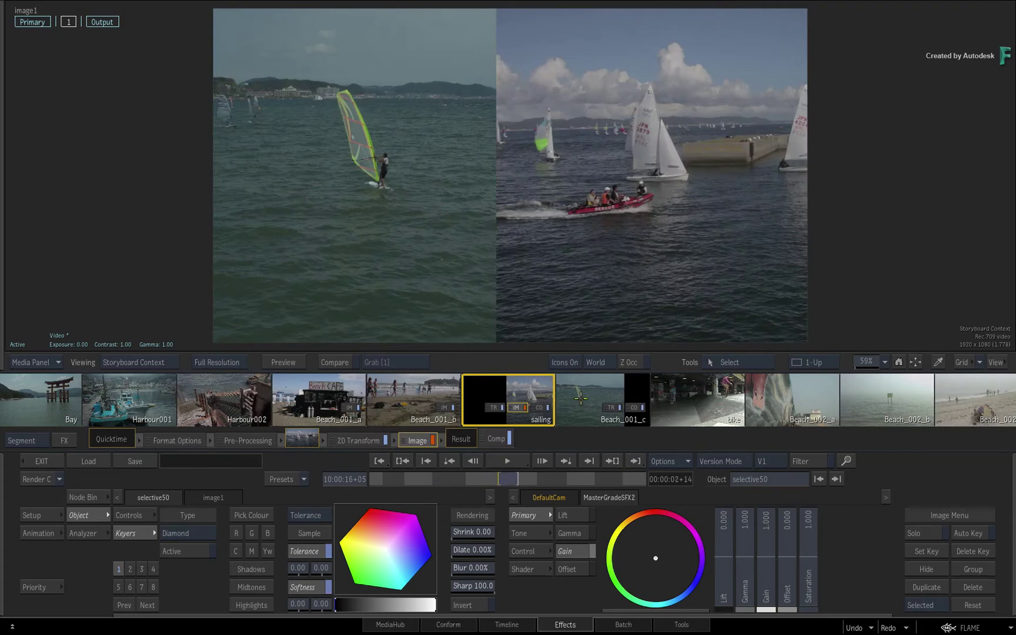
click(581, 399)
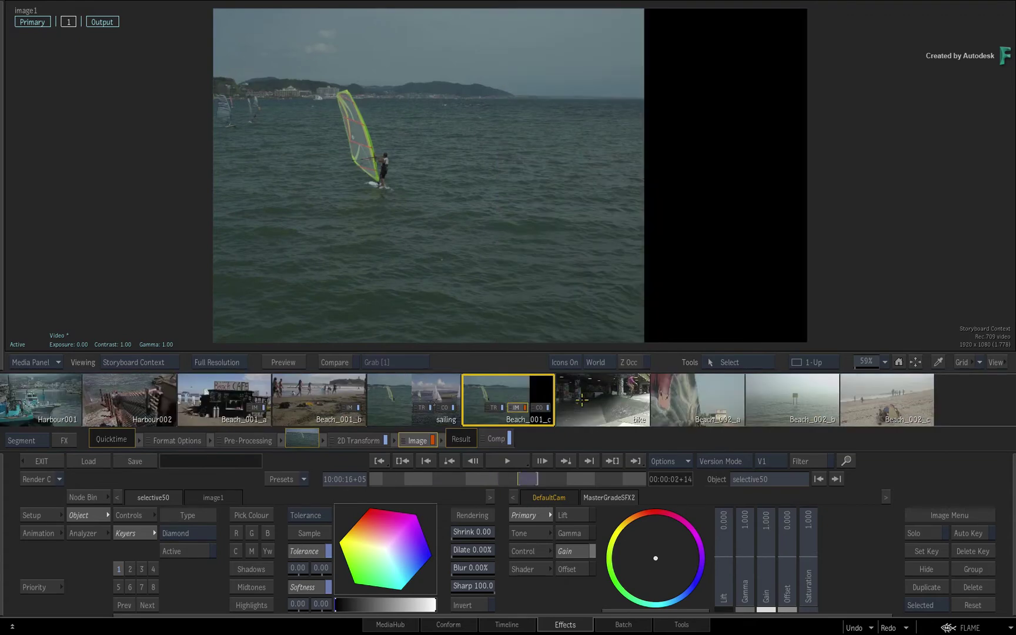
Step: Compare sailing with Beach_001_c once more and select Beach_001_a
click(431, 390)
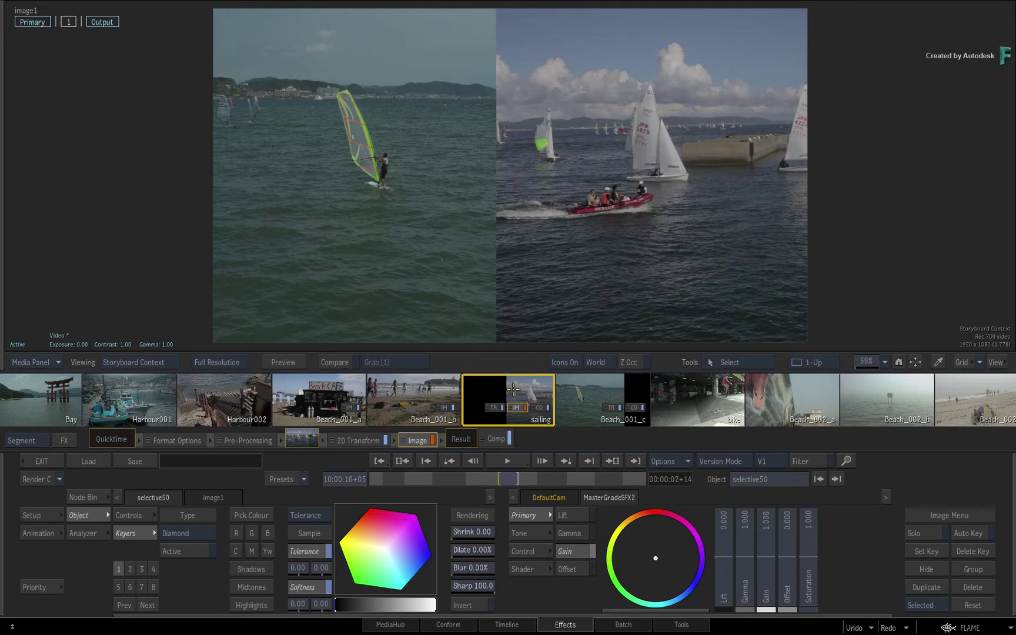
click(595, 414)
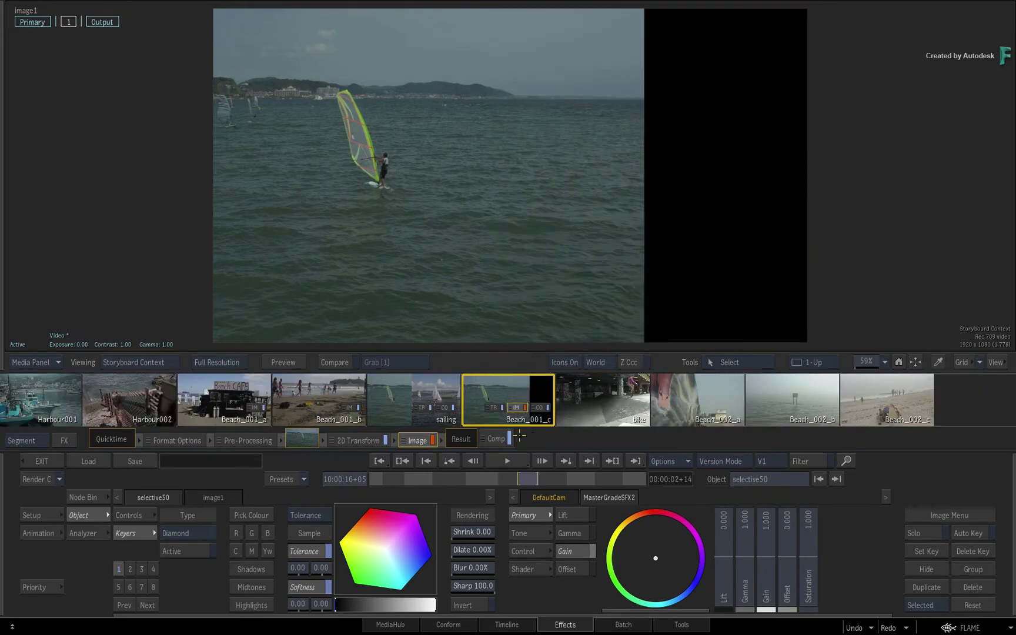
click(233, 388)
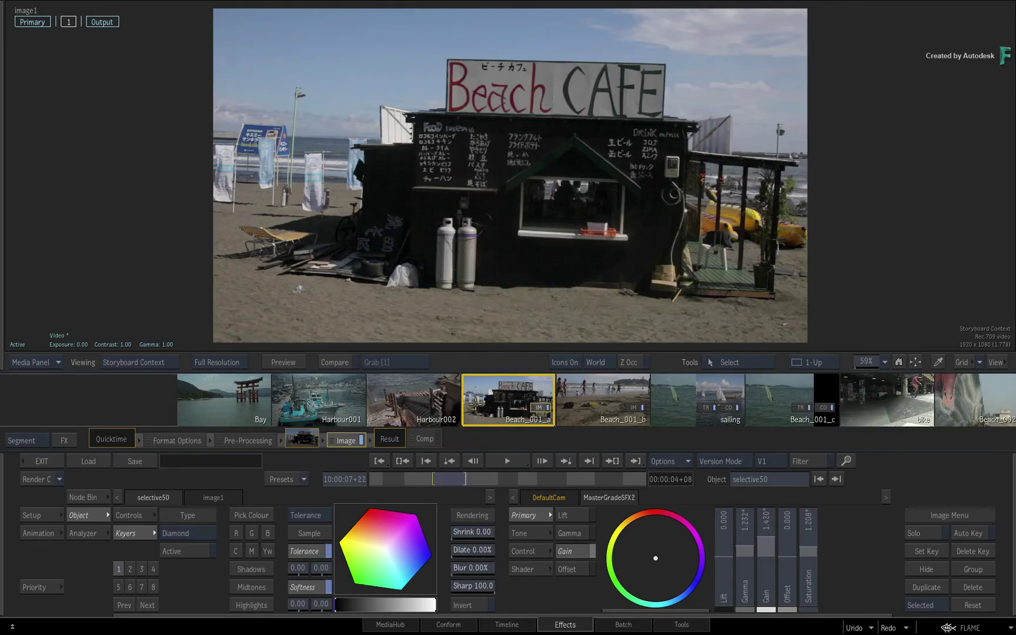
Step: Set the scrub bar range to Storyboard Range for the Version Mode storyboard
drag(719, 400, 669, 361)
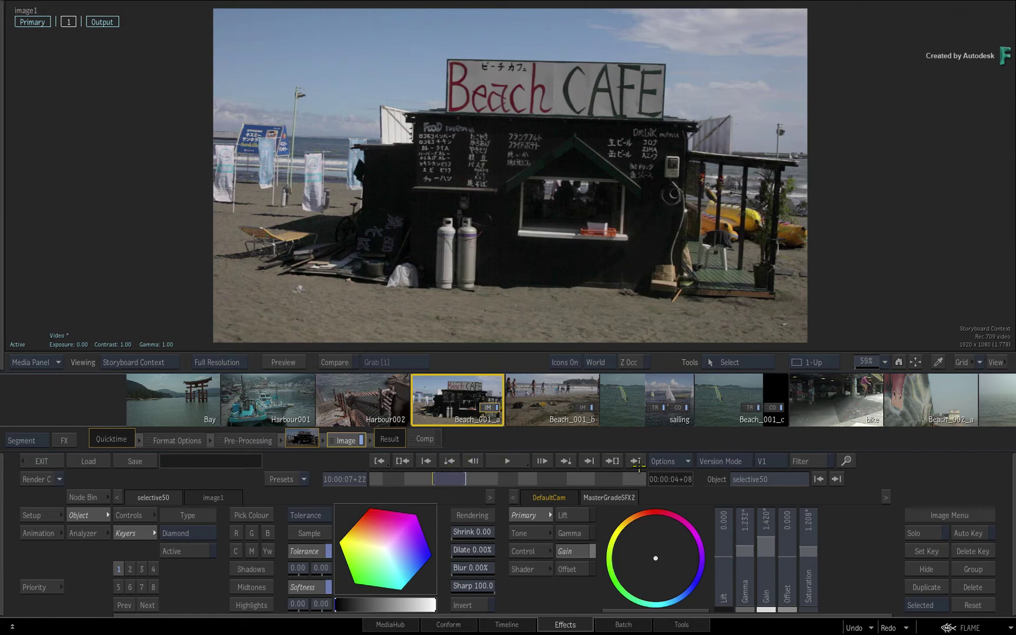
click(670, 462)
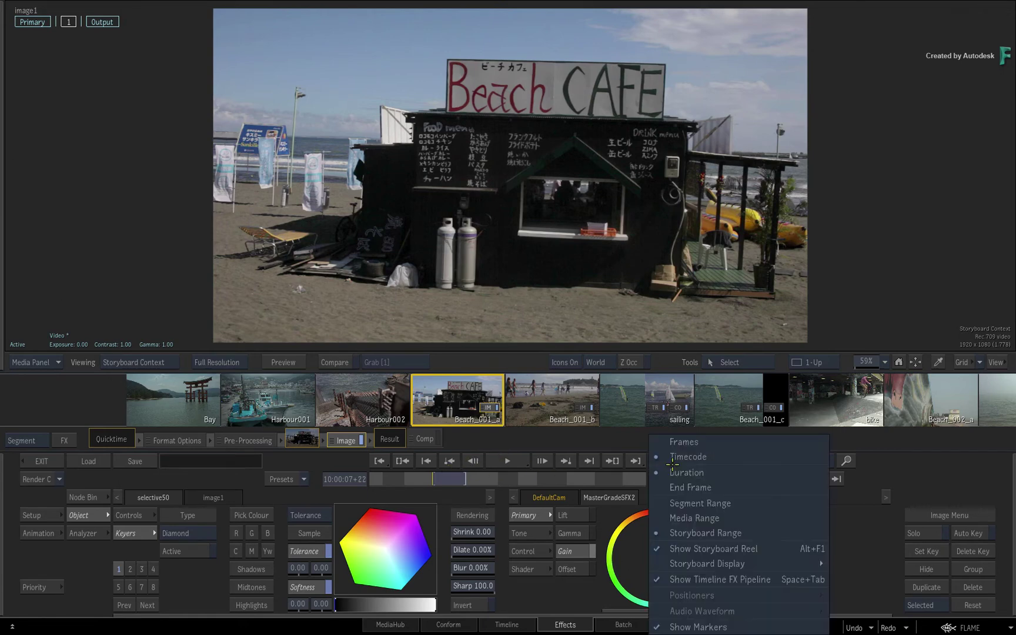
click(717, 533)
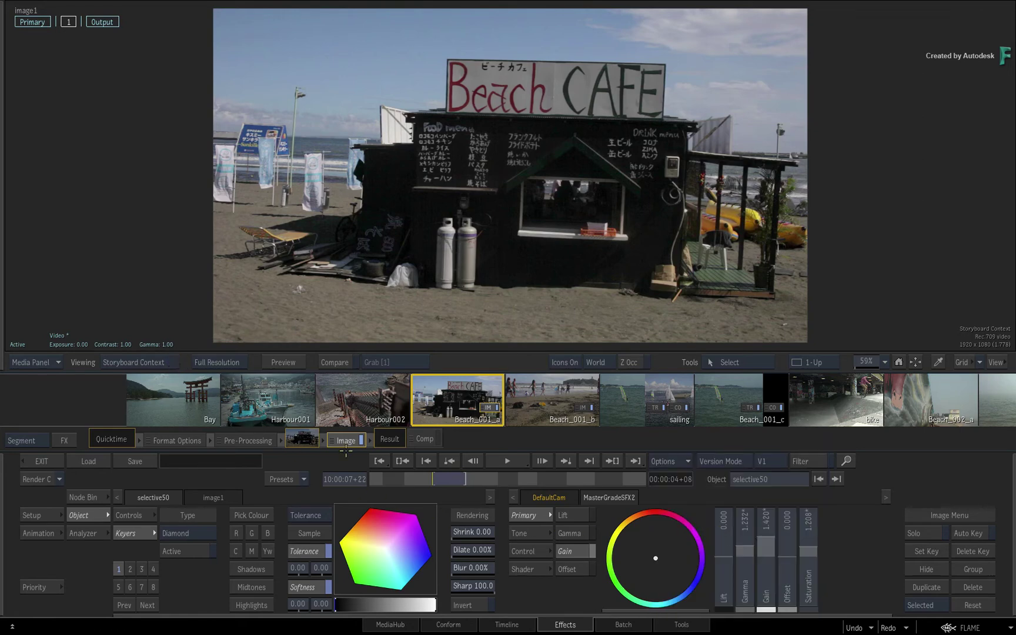
Step: Scrub along the storyboard range and set the storyboard to Track Mode
drag(439, 479, 406, 465)
click(309, 193)
click(322, 232)
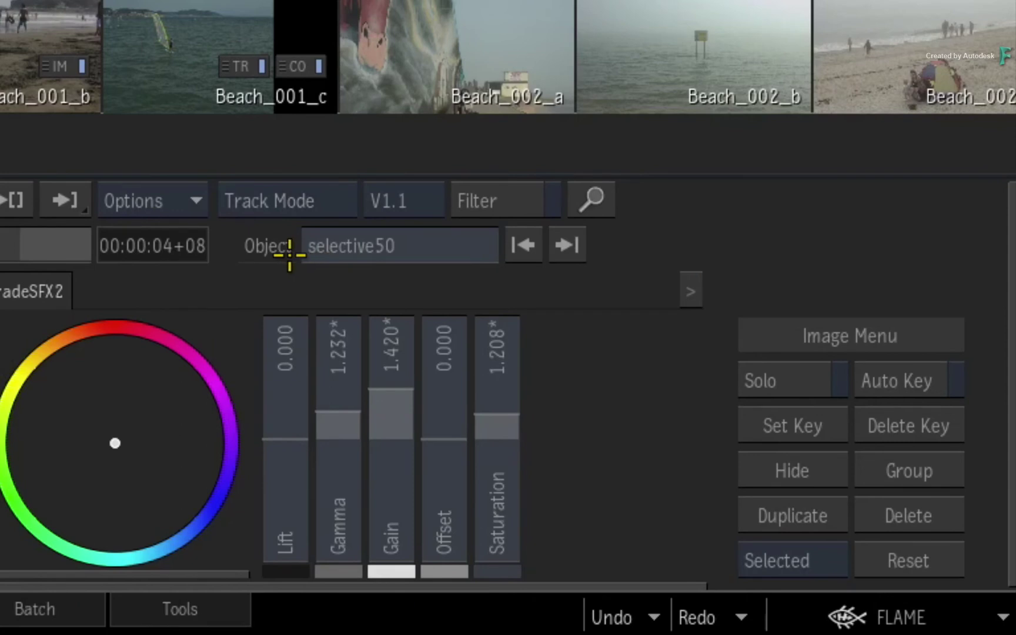
Step: Set the scrub bar range to Timeline Range and scrub along the timeline from Beach_001_a into Beach_001_b
drag(154, 50, 0, 50)
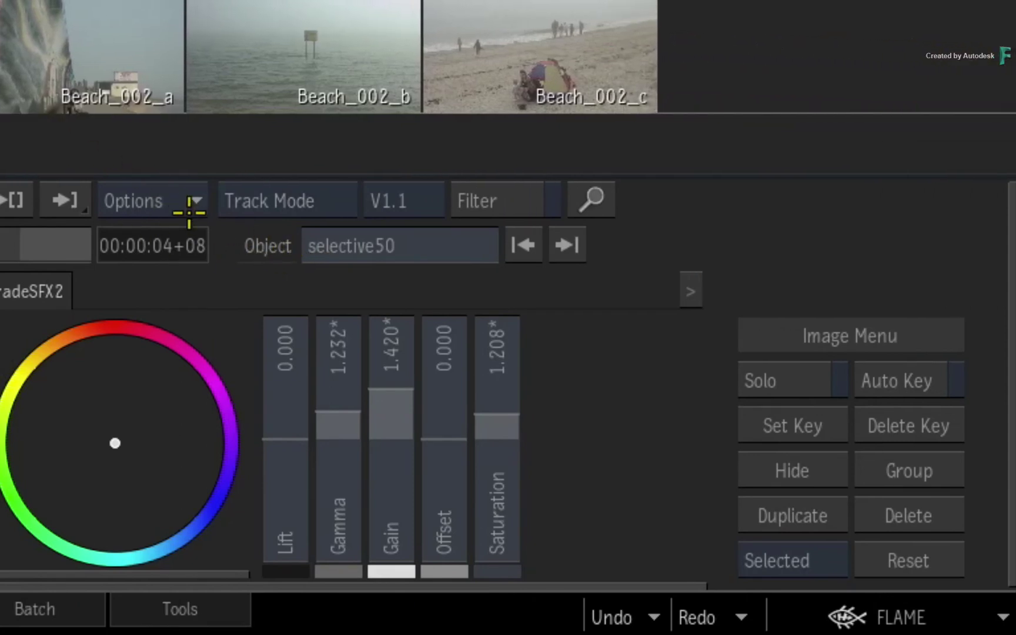
click(190, 200)
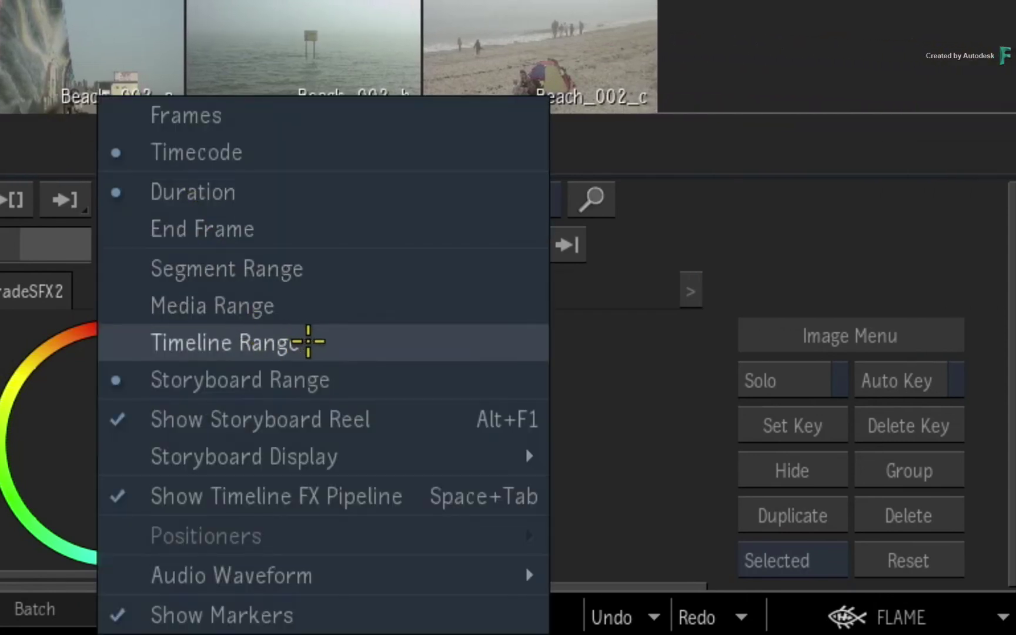
click(306, 342)
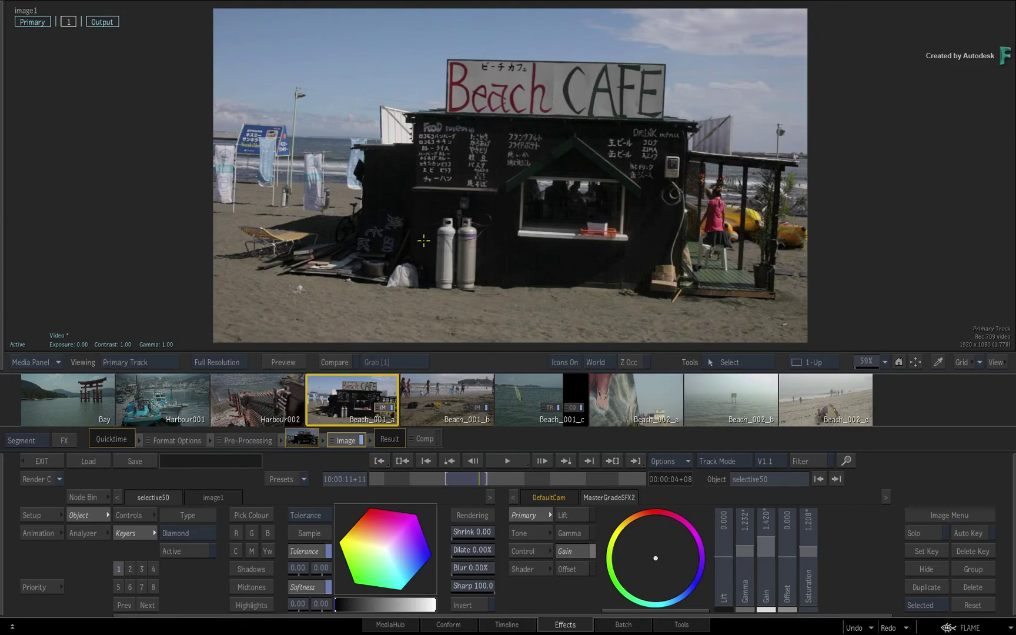
click(439, 477)
drag(439, 477, 509, 476)
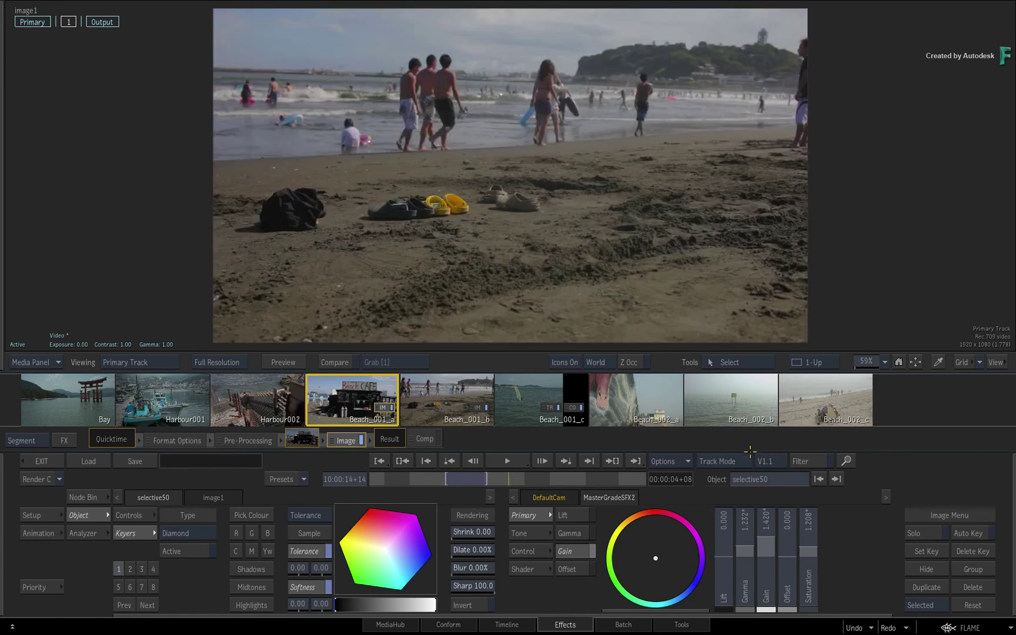
Step: Switch the storyboard to track V1.2 and select sailing, and return to track V1.1 with Beach_001_a selected
click(766, 460)
click(766, 447)
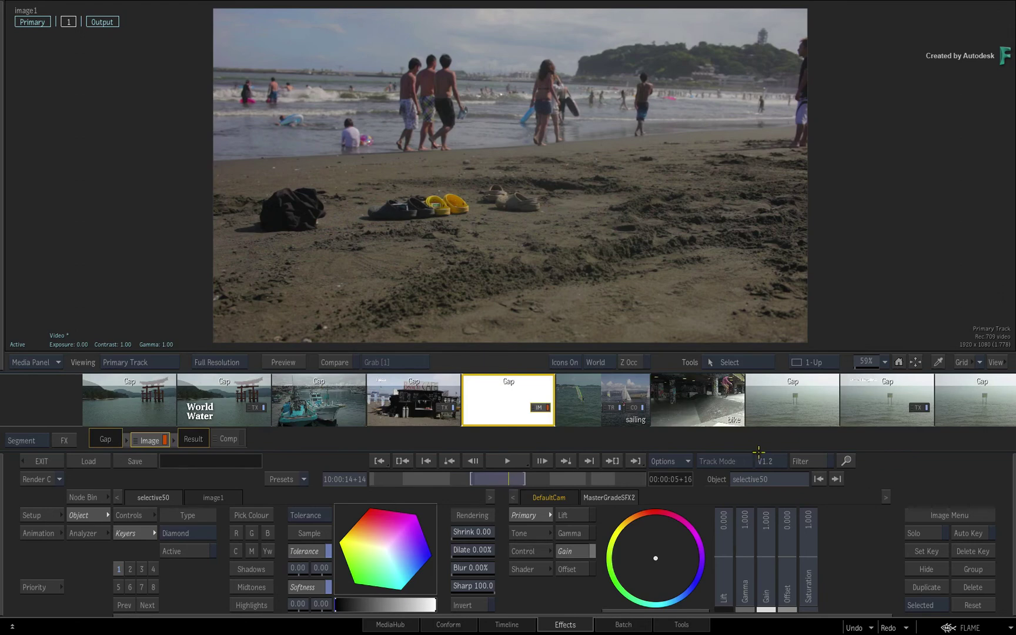
click(604, 393)
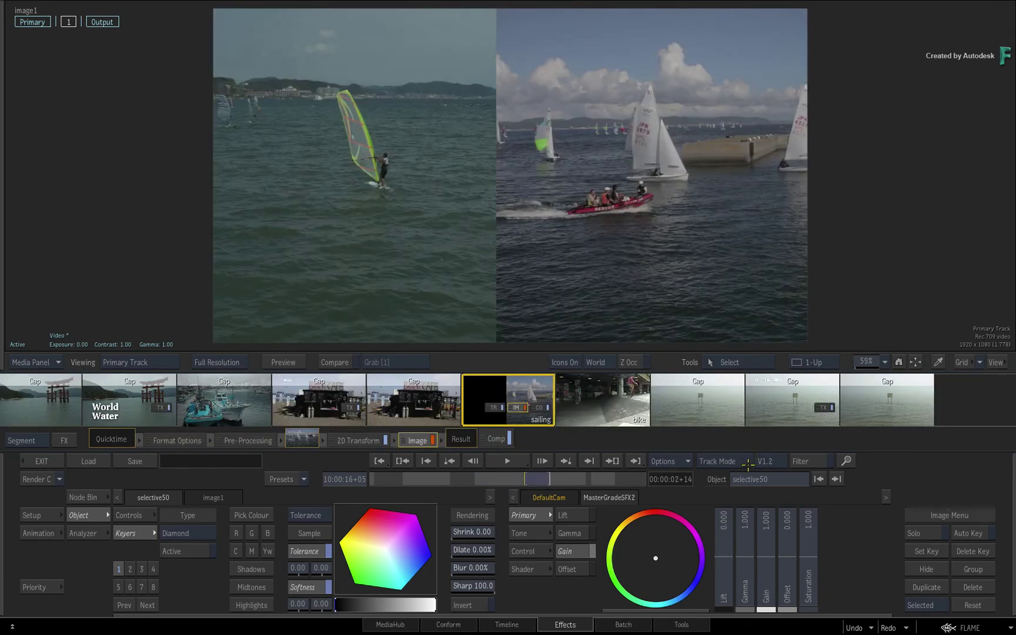
drag(777, 461, 775, 481)
click(311, 396)
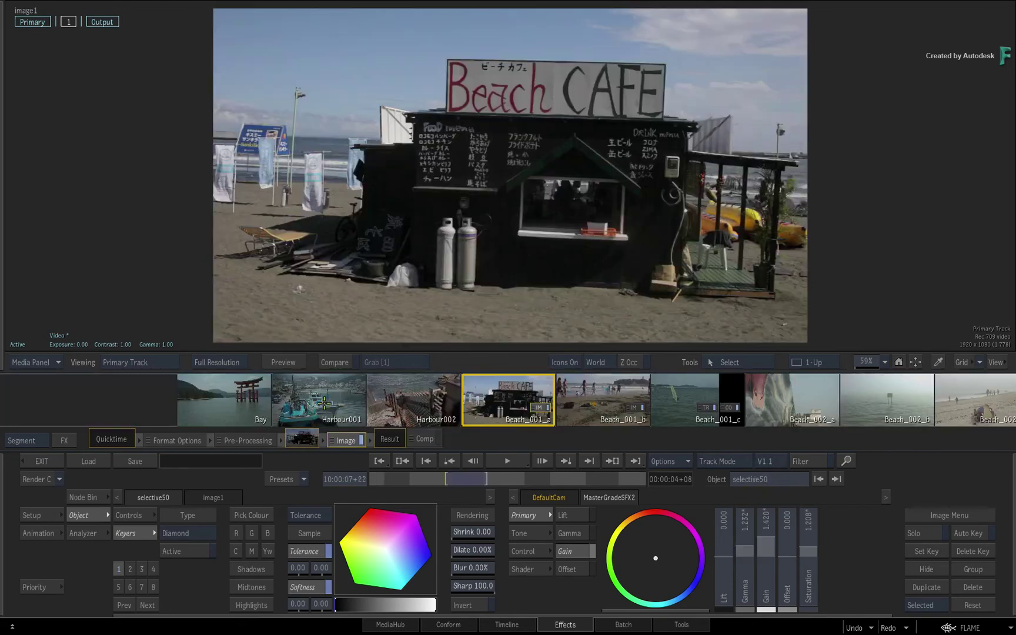
Step: Set the storyboard to Sources Mode and look through the earlier thumbnails in the reel
click(731, 462)
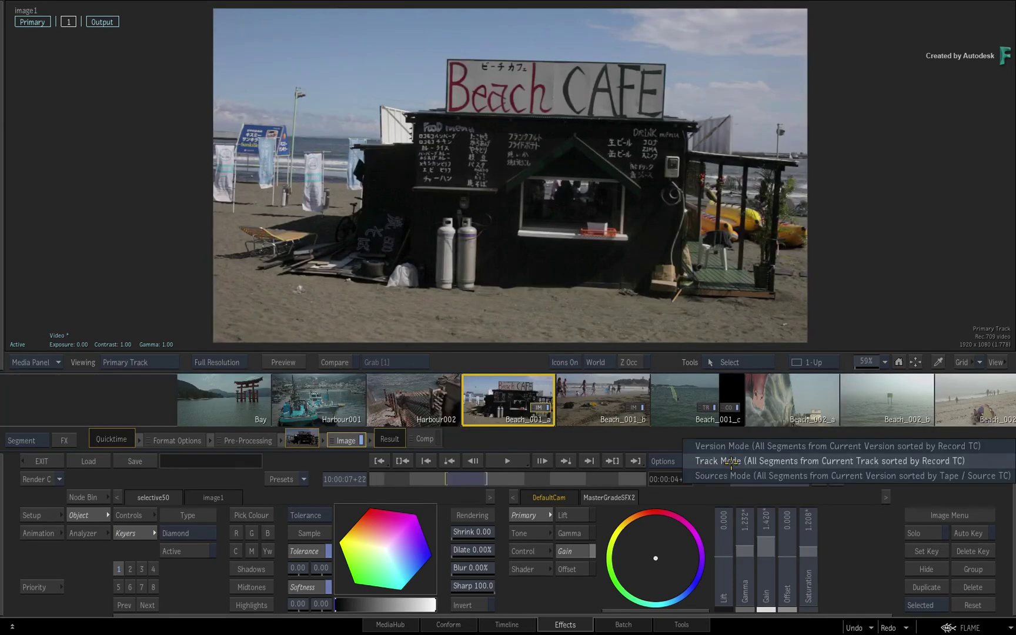
click(729, 478)
drag(206, 403, 479, 415)
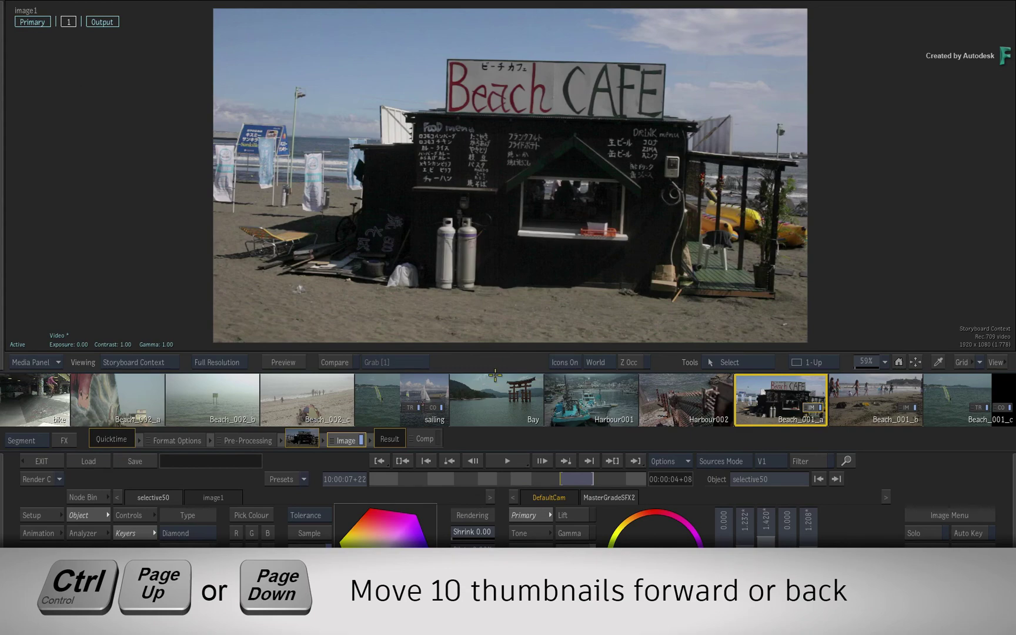
Step: Jump back and forth through the Sources Mode storyboard ten thumbnails at a time
key(ctrl+Page_Up)
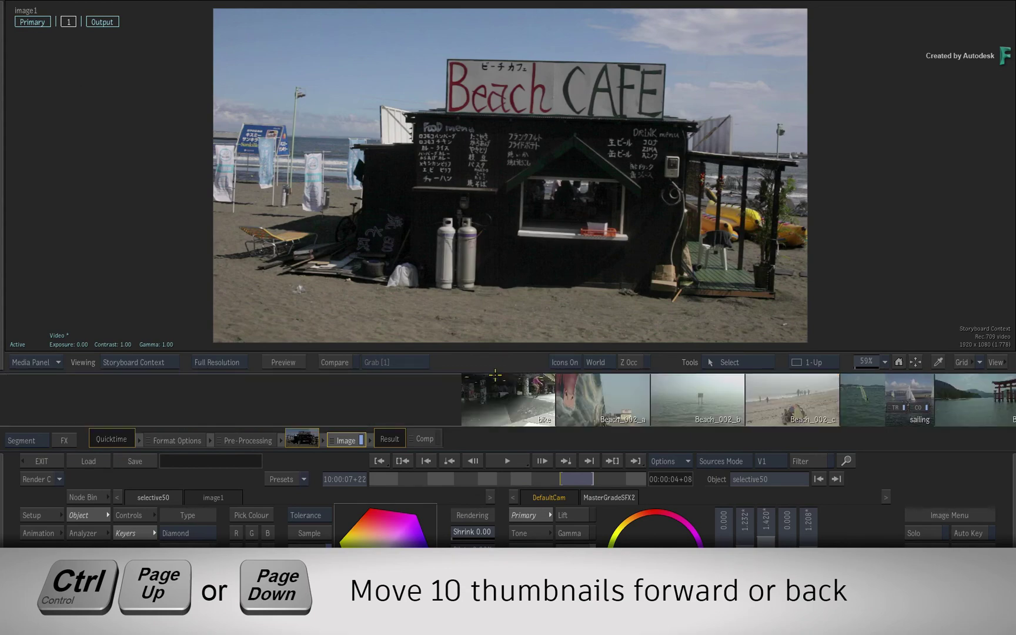
key(ctrl+Page_Down)
key(ctrl+Page_Up)
key(ctrl+Page_Down)
key(ctrl+Page_Up)
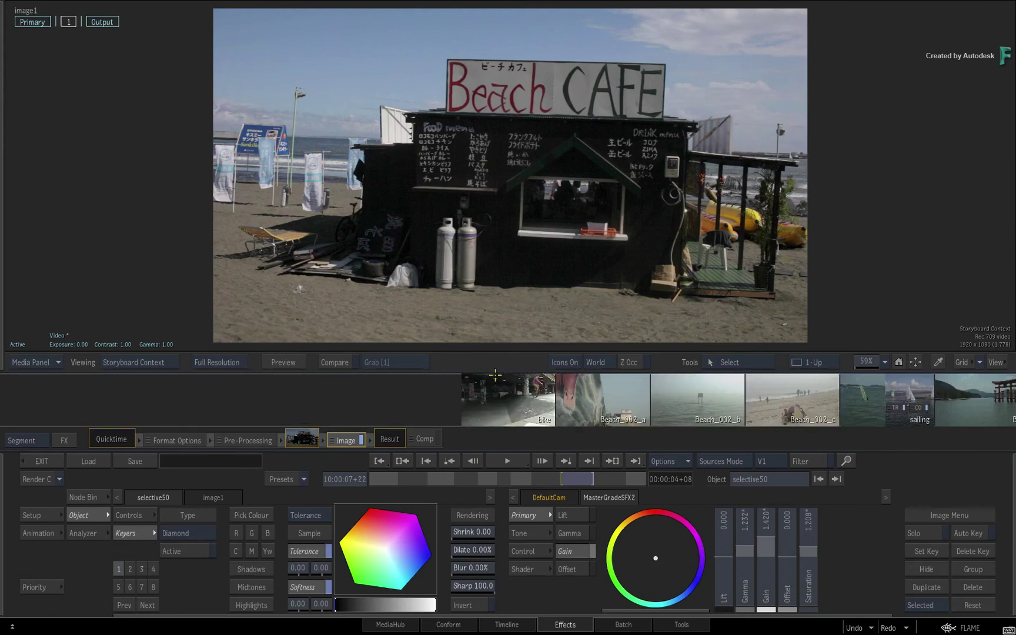
key(ctrl+Page_Down)
key(ctrl+Page_Up)
key(ctrl+Page_Down)
key(ctrl+Page_Up)
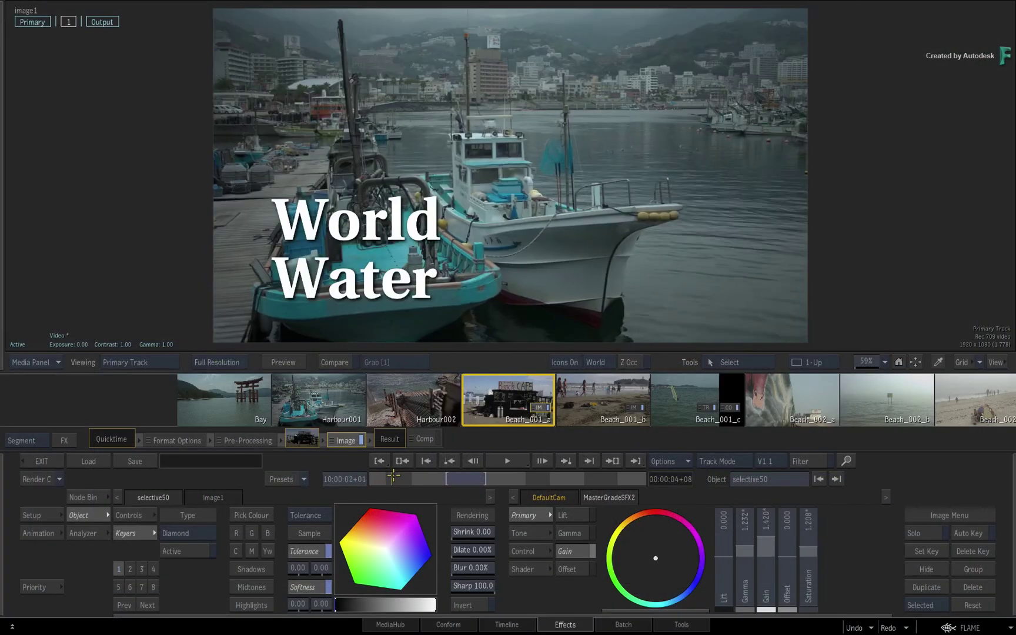
Step: Scrub the Track Mode timeline to a frame within Beach_001_a and view more of the V1.1 storyboard
drag(444, 478, 463, 468)
drag(714, 394, 641, 420)
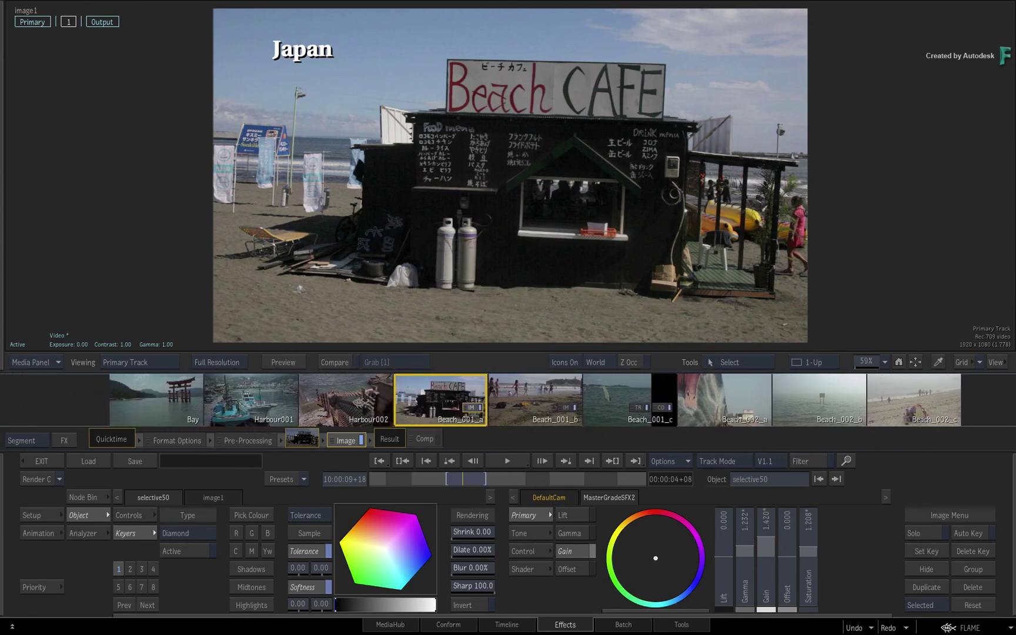
Step: Select Harbour002, Harbour001 and Bay in turn in the V1.1 storyboard and scrub across the beginning of the timeline
click(361, 400)
click(412, 401)
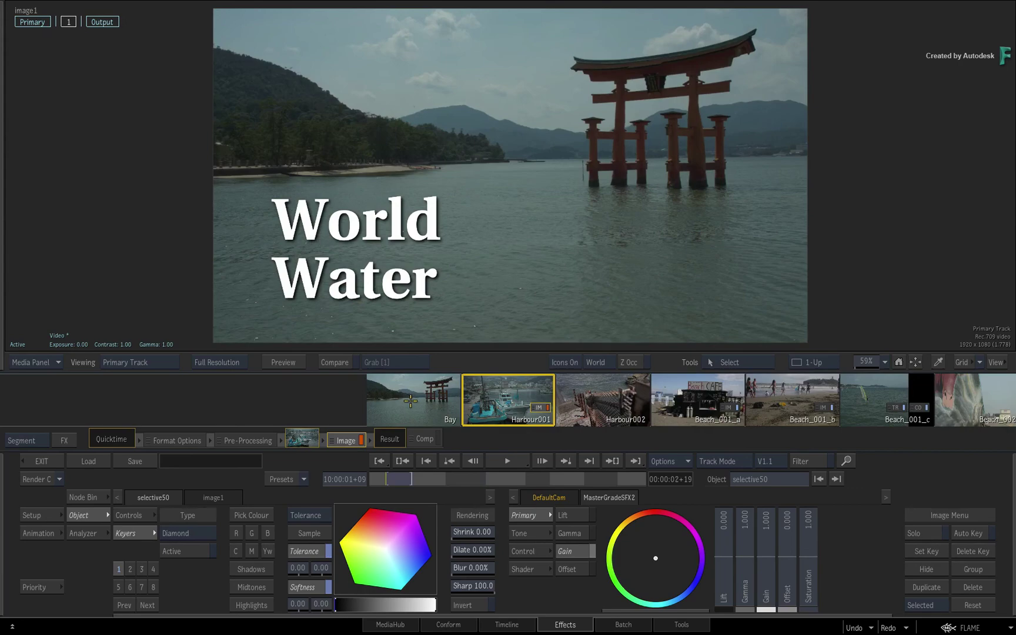
click(411, 401)
drag(374, 479, 414, 475)
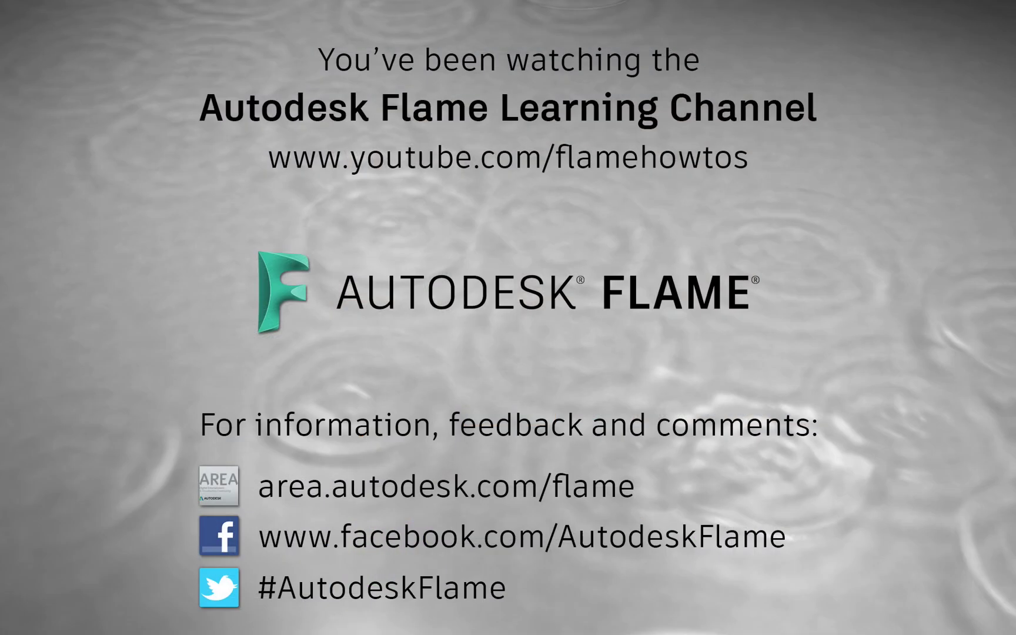